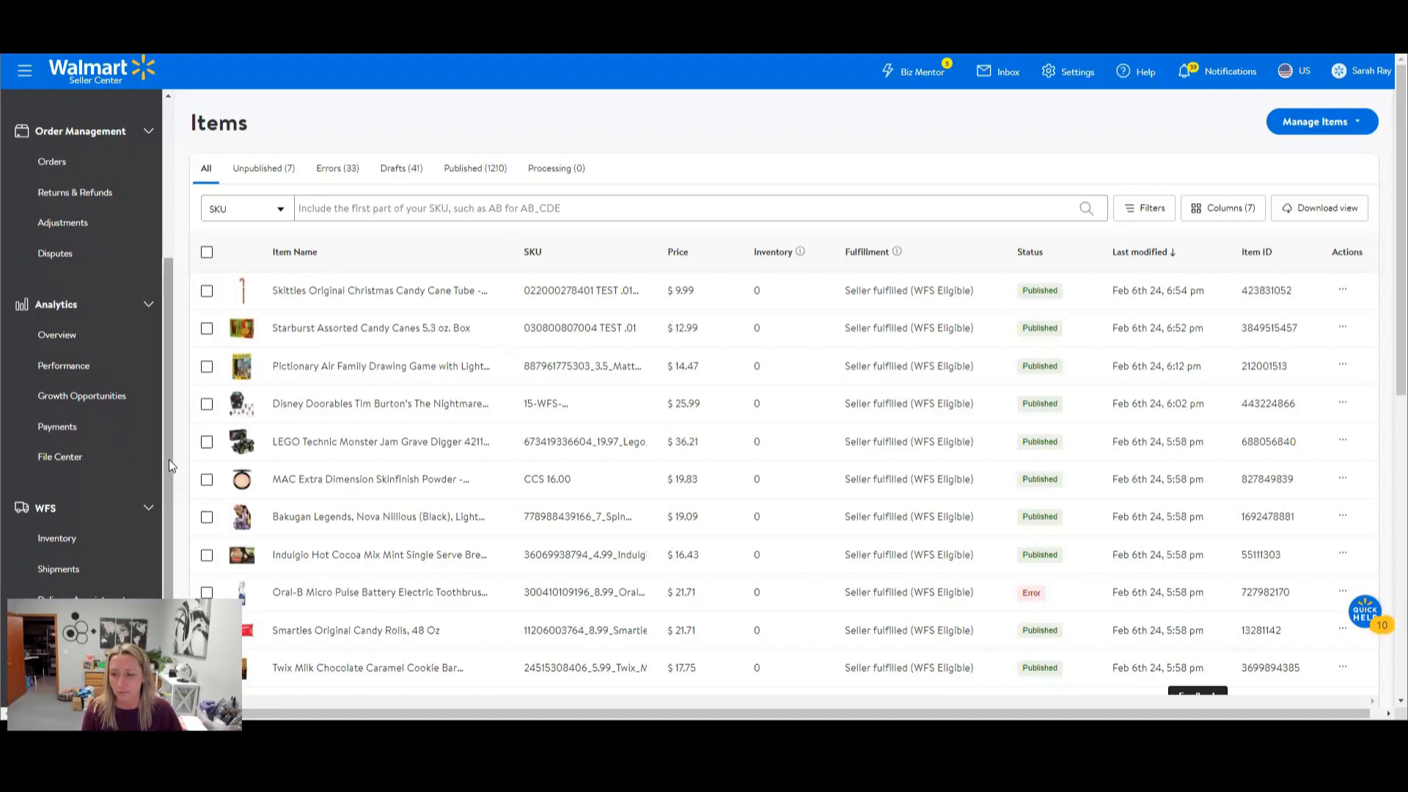
Go to the WFS shipments page and start a new inbound order for sending inventory.
scroll(85, 497, "down", 1)
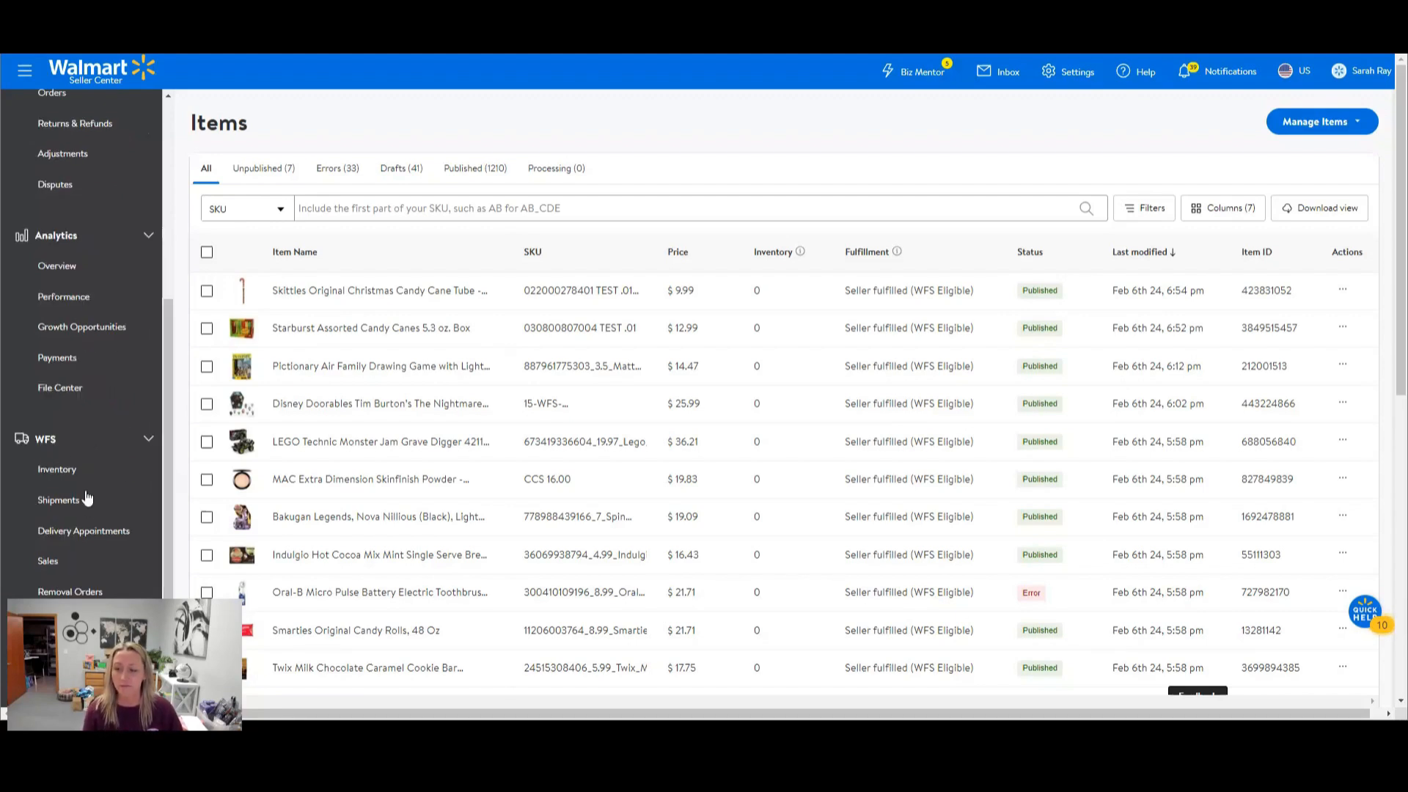
left_click(59, 502)
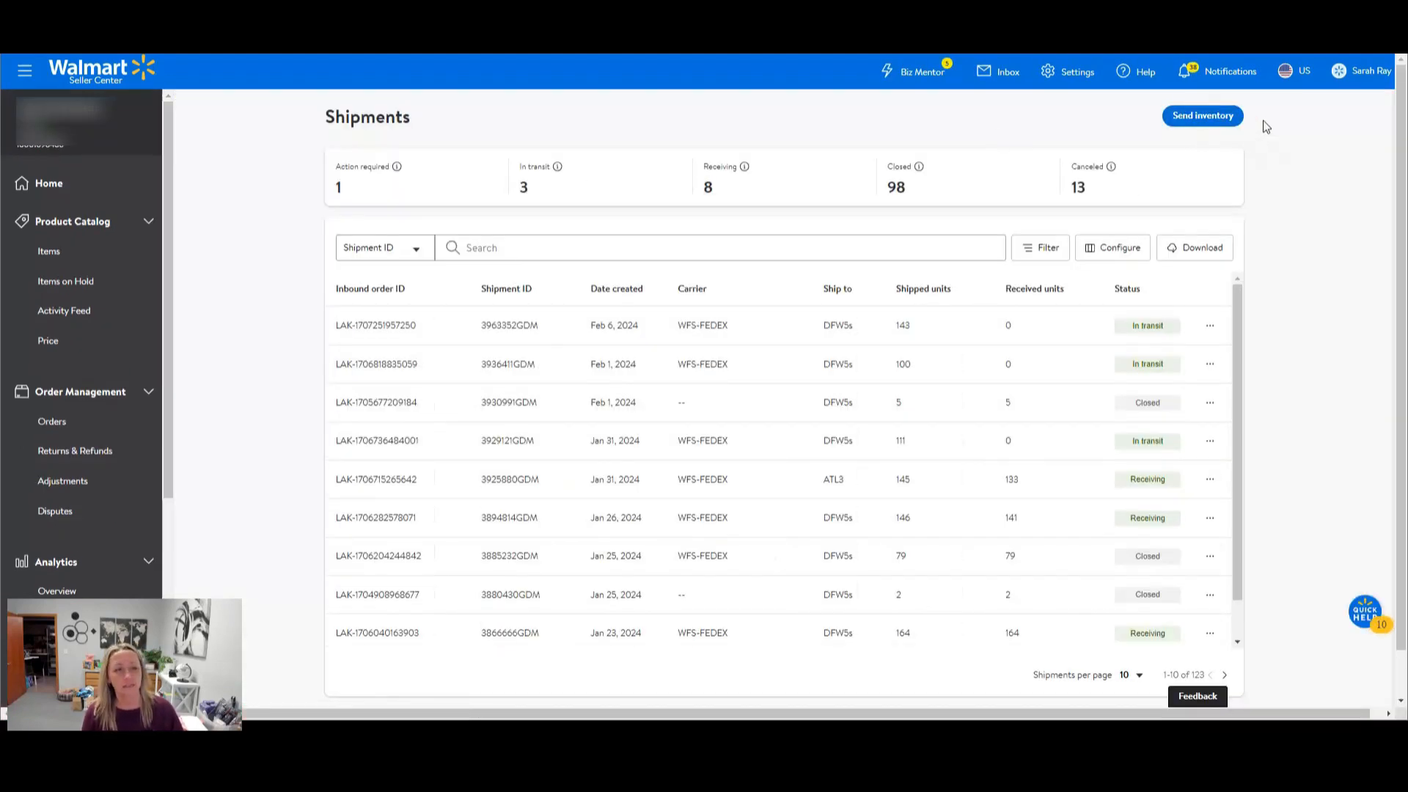
left_click(1211, 121)
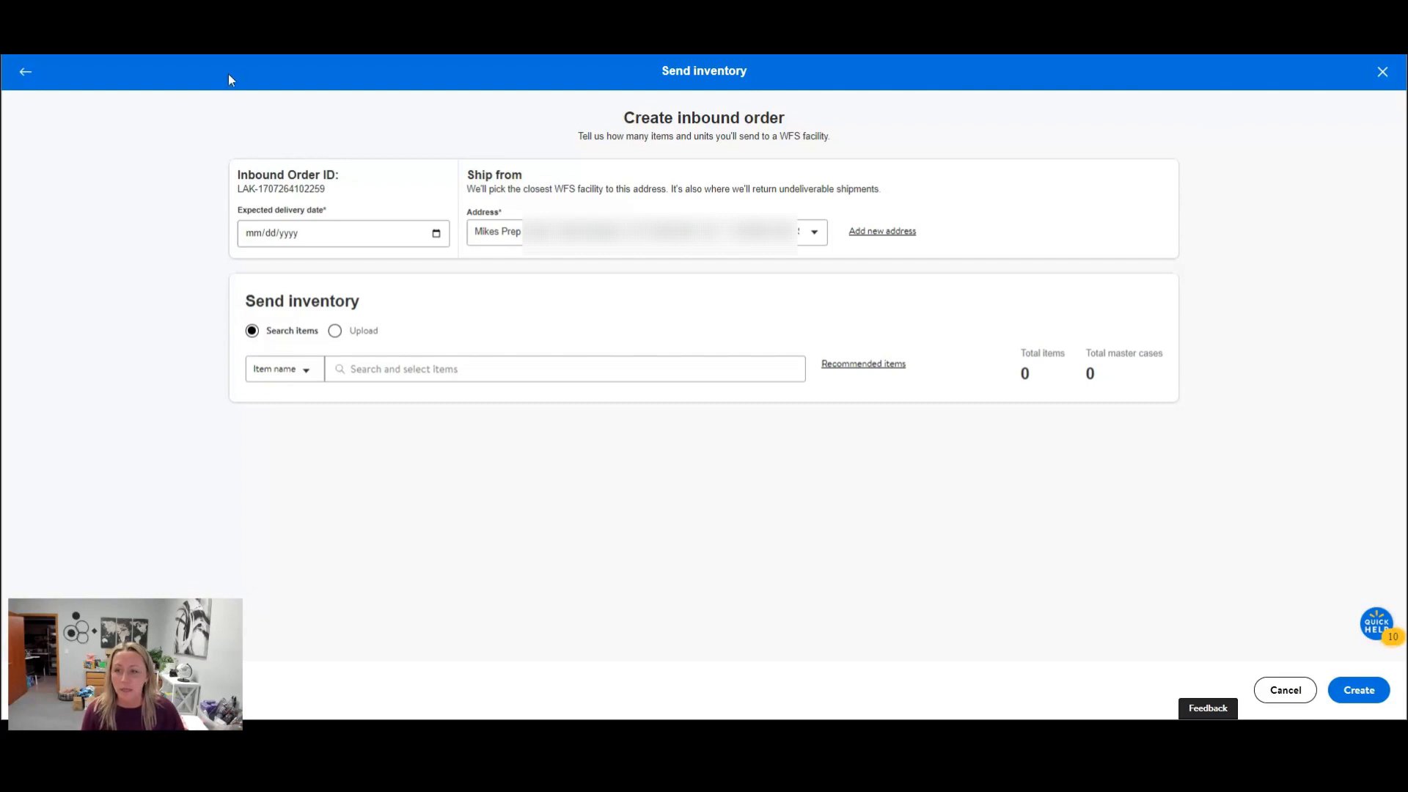
Set the expected delivery date to 02/12/2024 and choose the second Test address as the ship-from location.
left_click(328, 237)
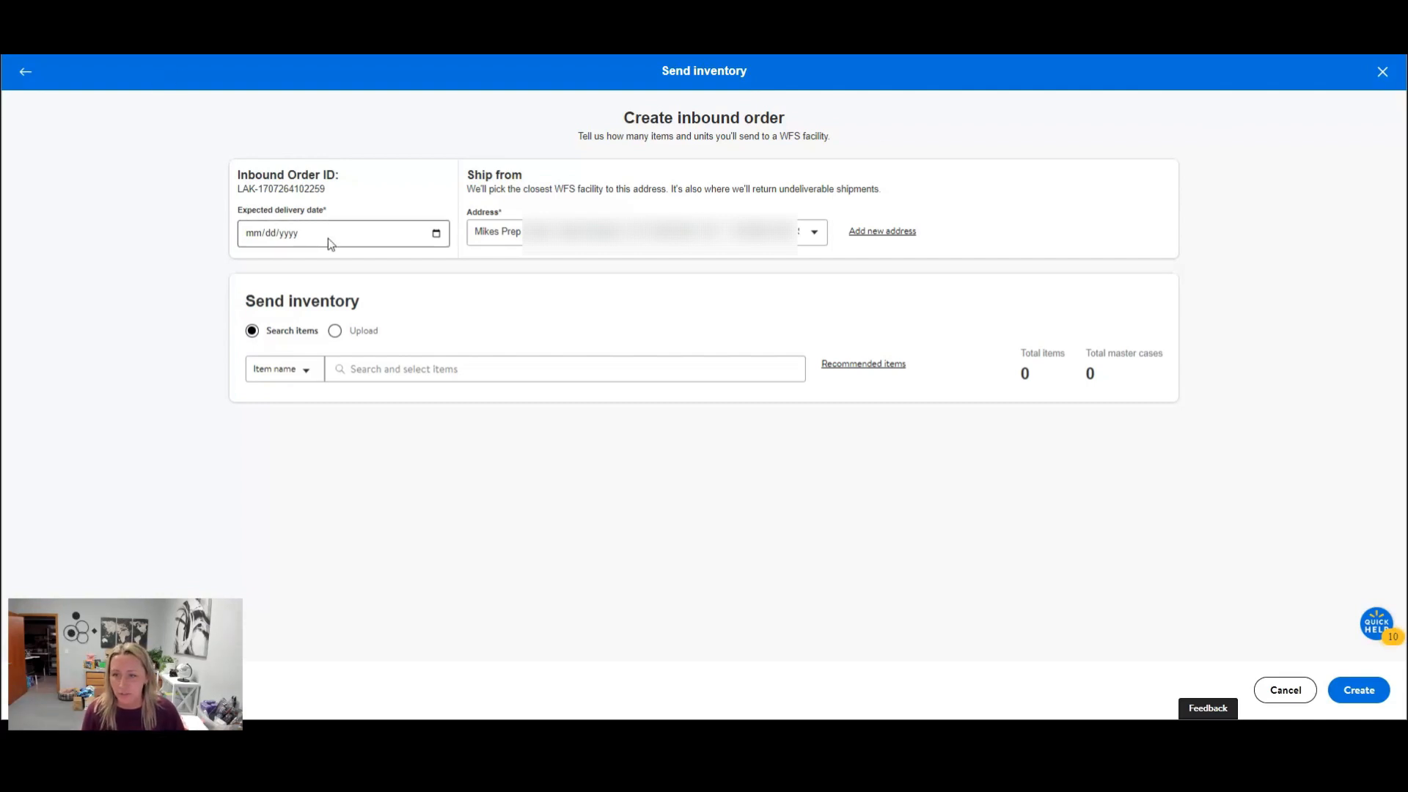
left_click(436, 233)
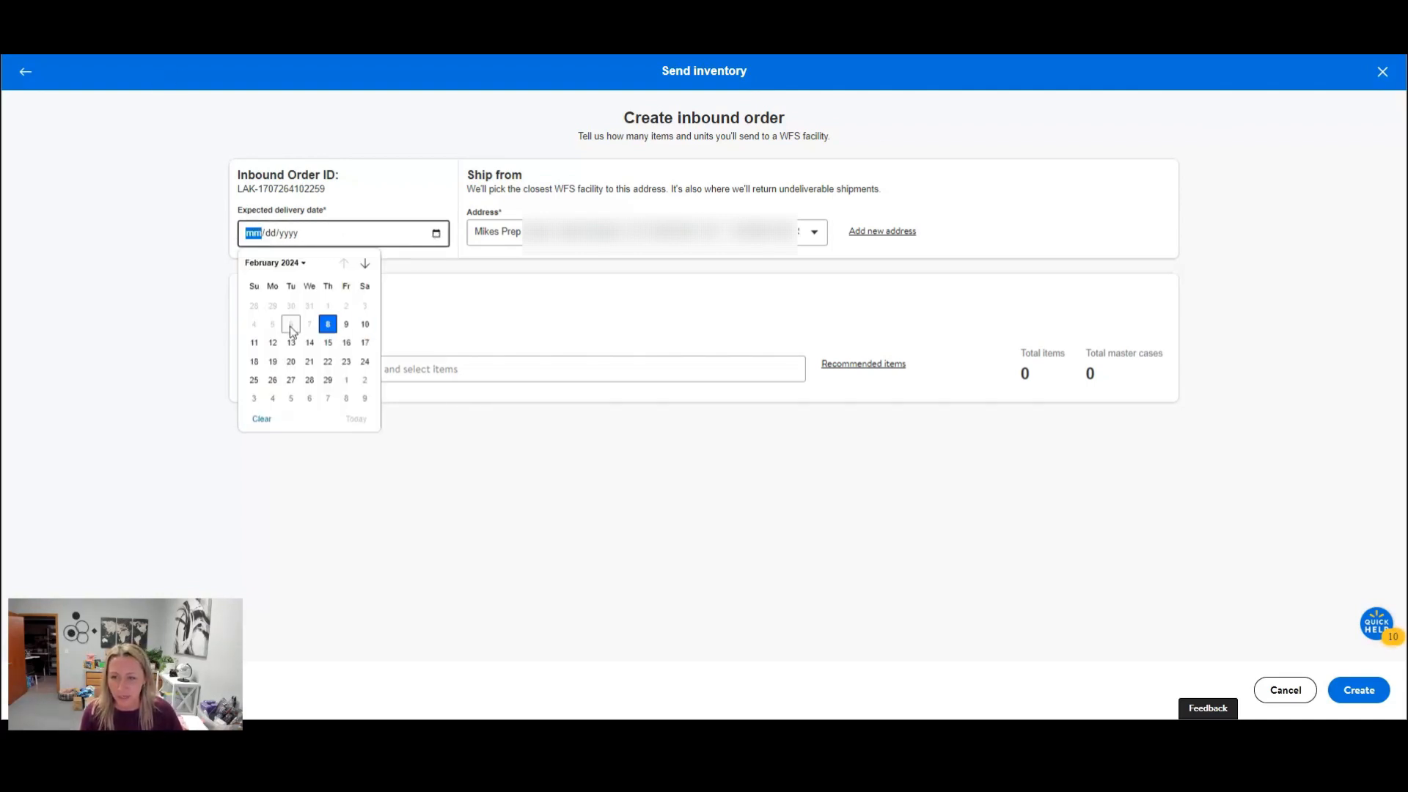
left_click(275, 346)
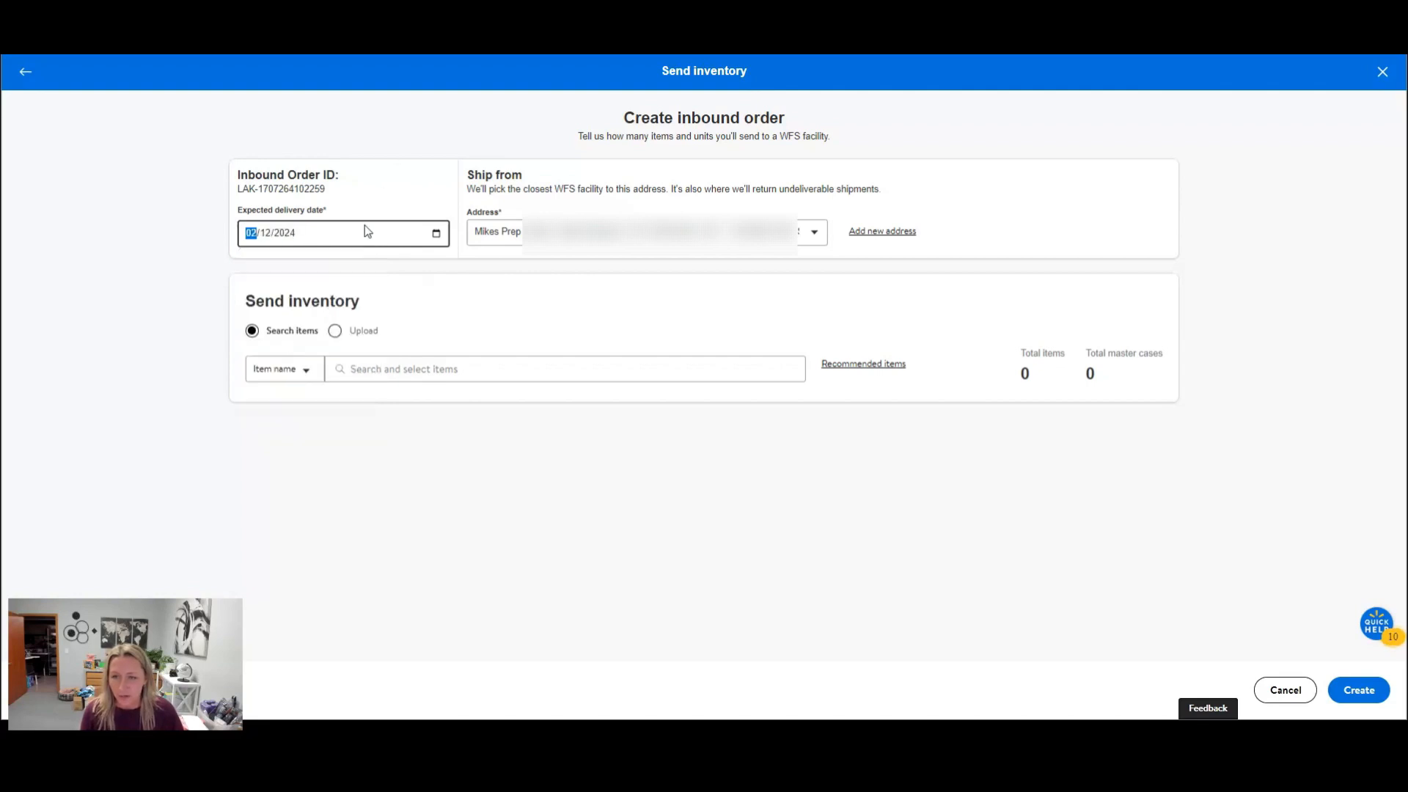
left_click(815, 235)
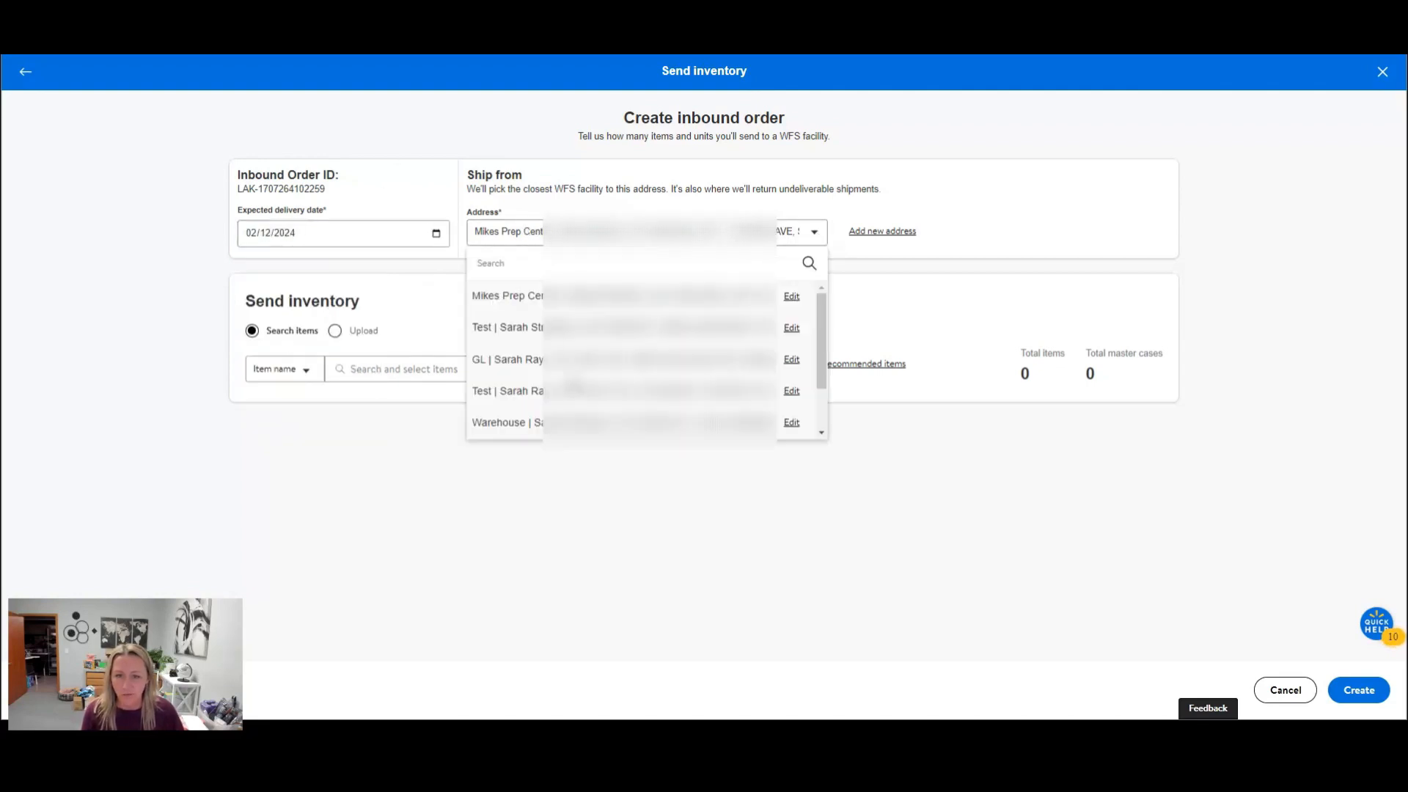
left_click(572, 393)
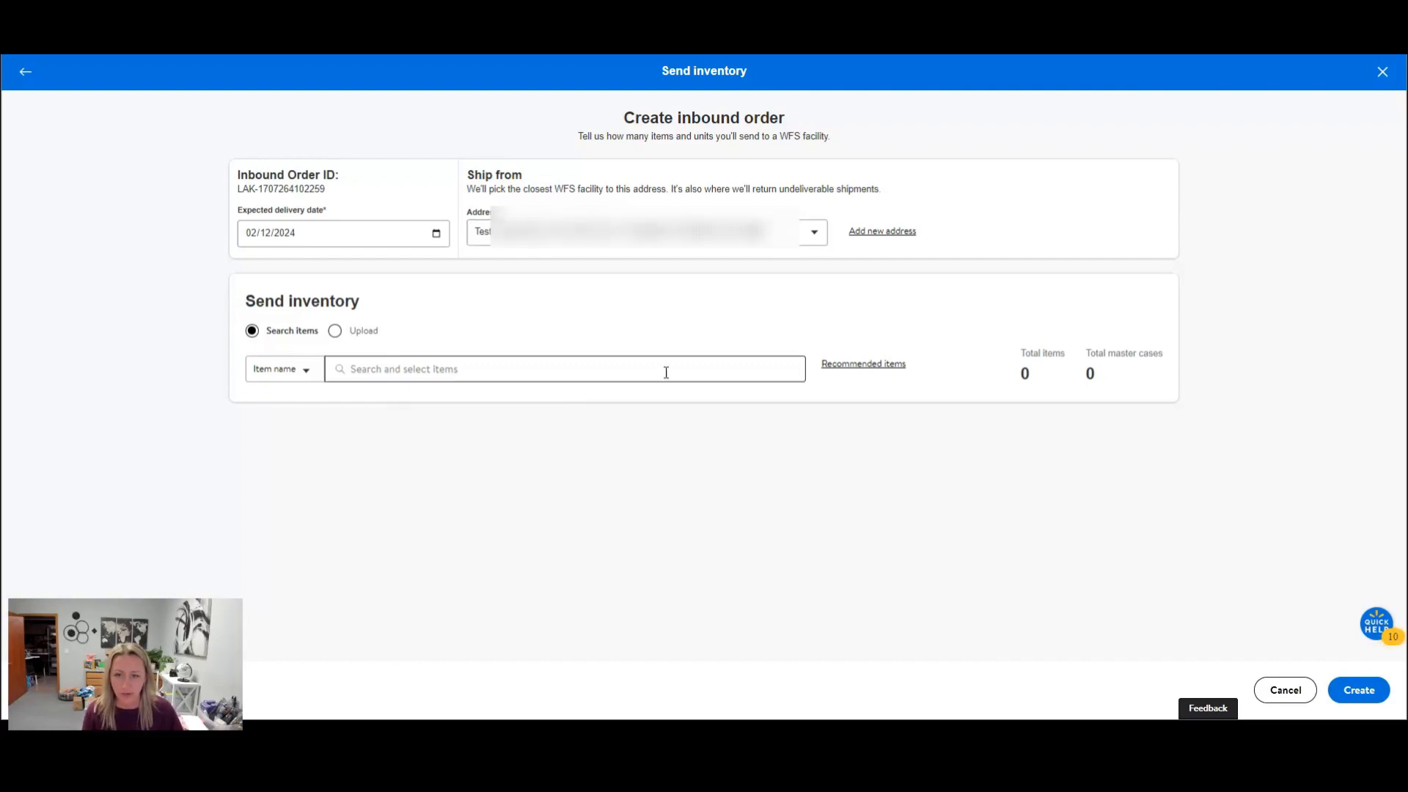
left_click(302, 371)
left_click(301, 403)
left_click(381, 370)
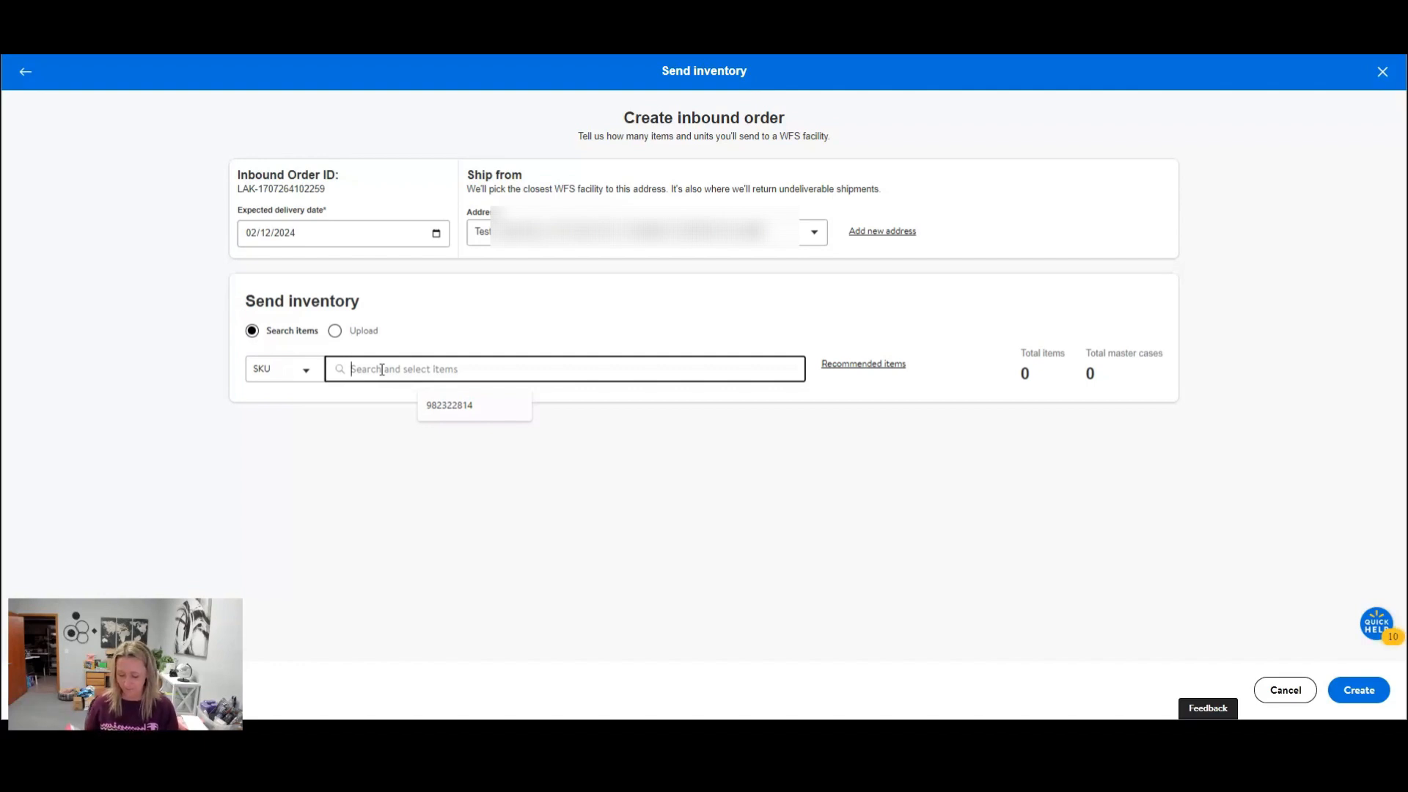
type("030800807004")
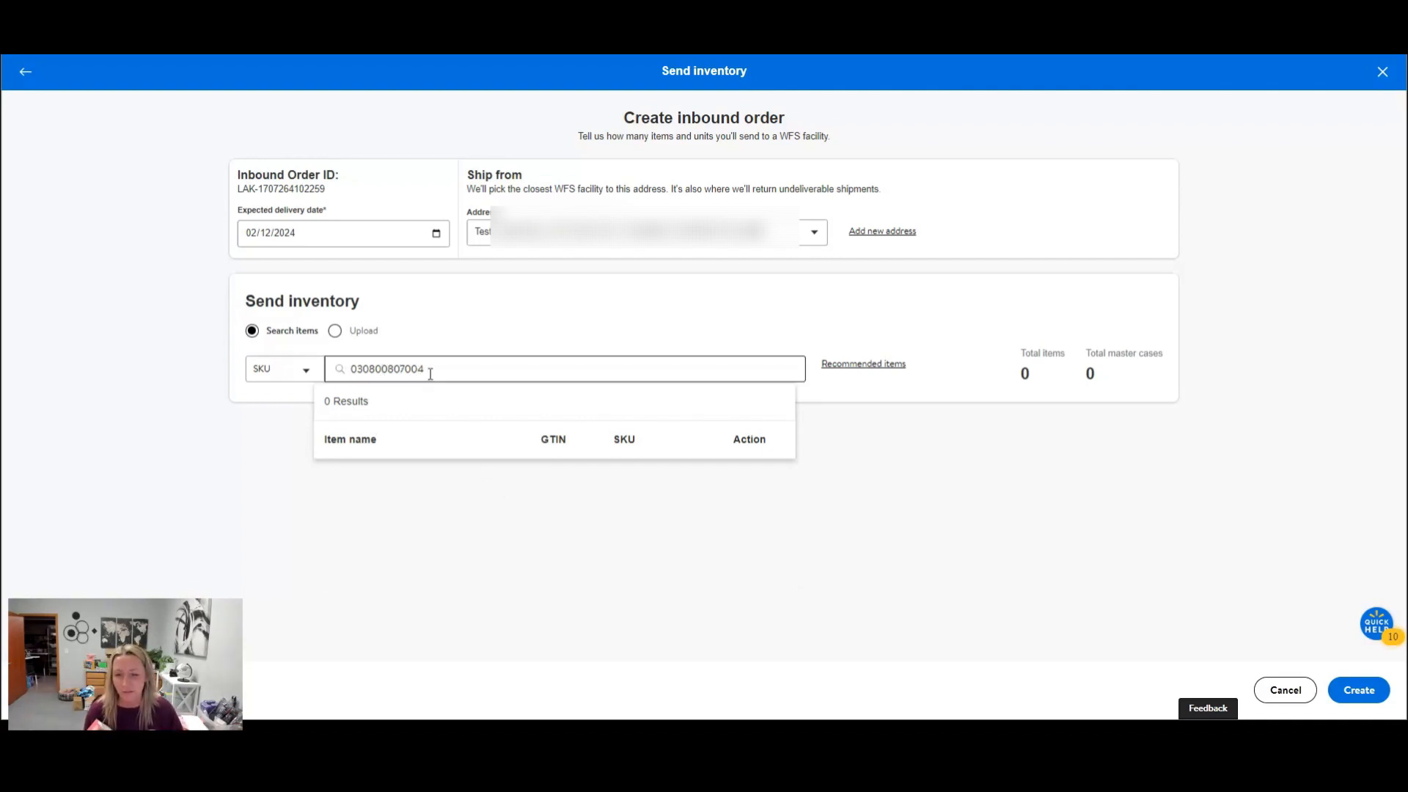
left_click_drag(430, 374, 352, 374)
key("ctrl+c")
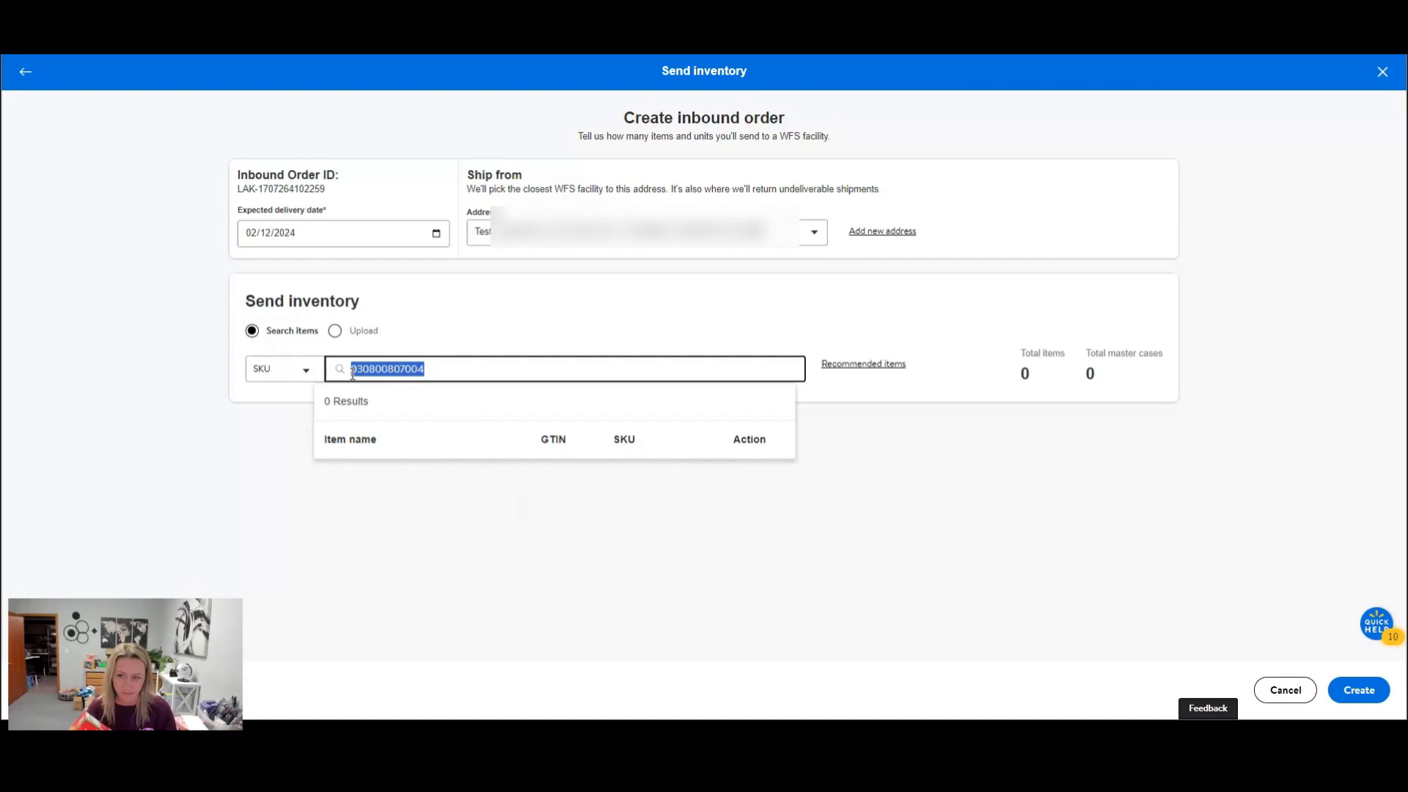
key("BackSpace")
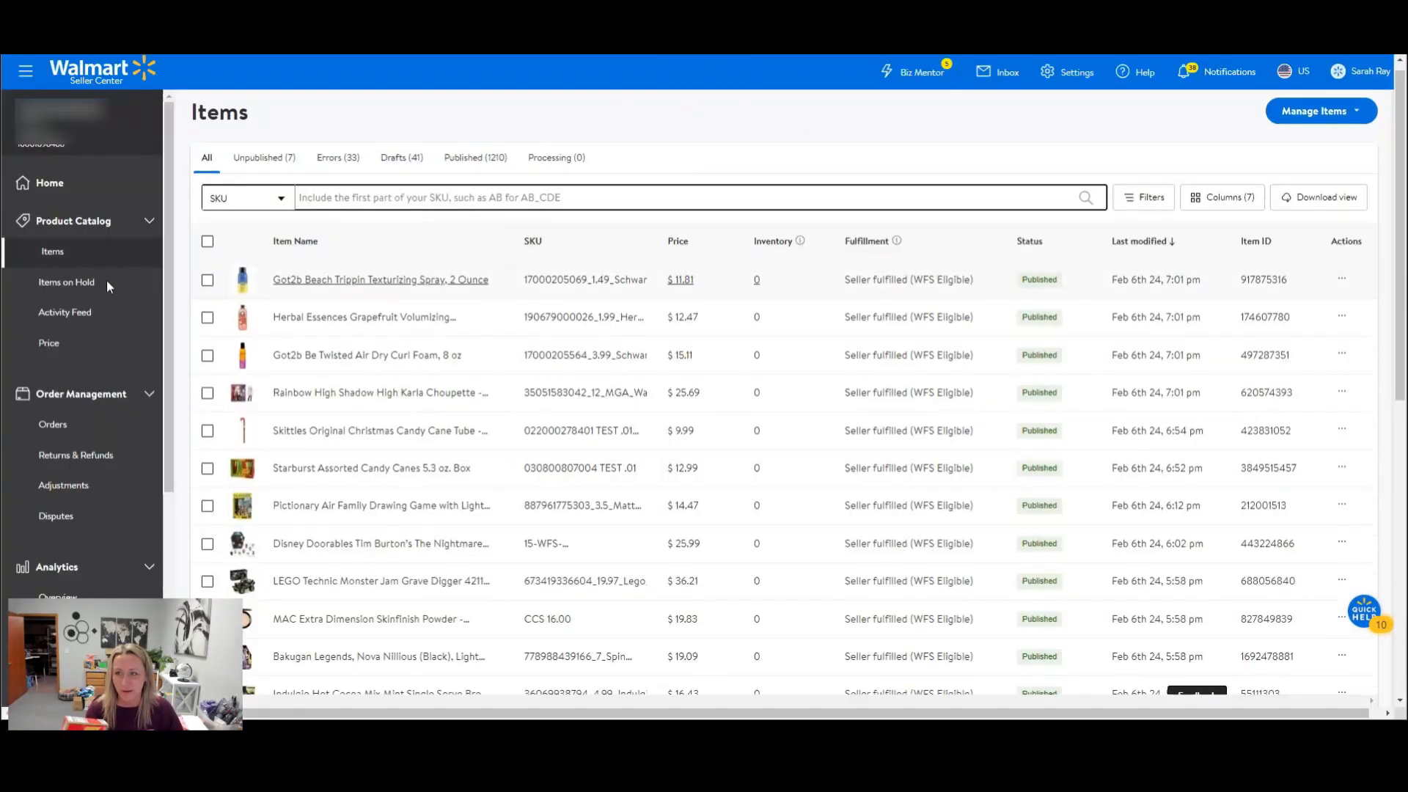
scroll(107, 279, "down", 4)
left_click(387, 209)
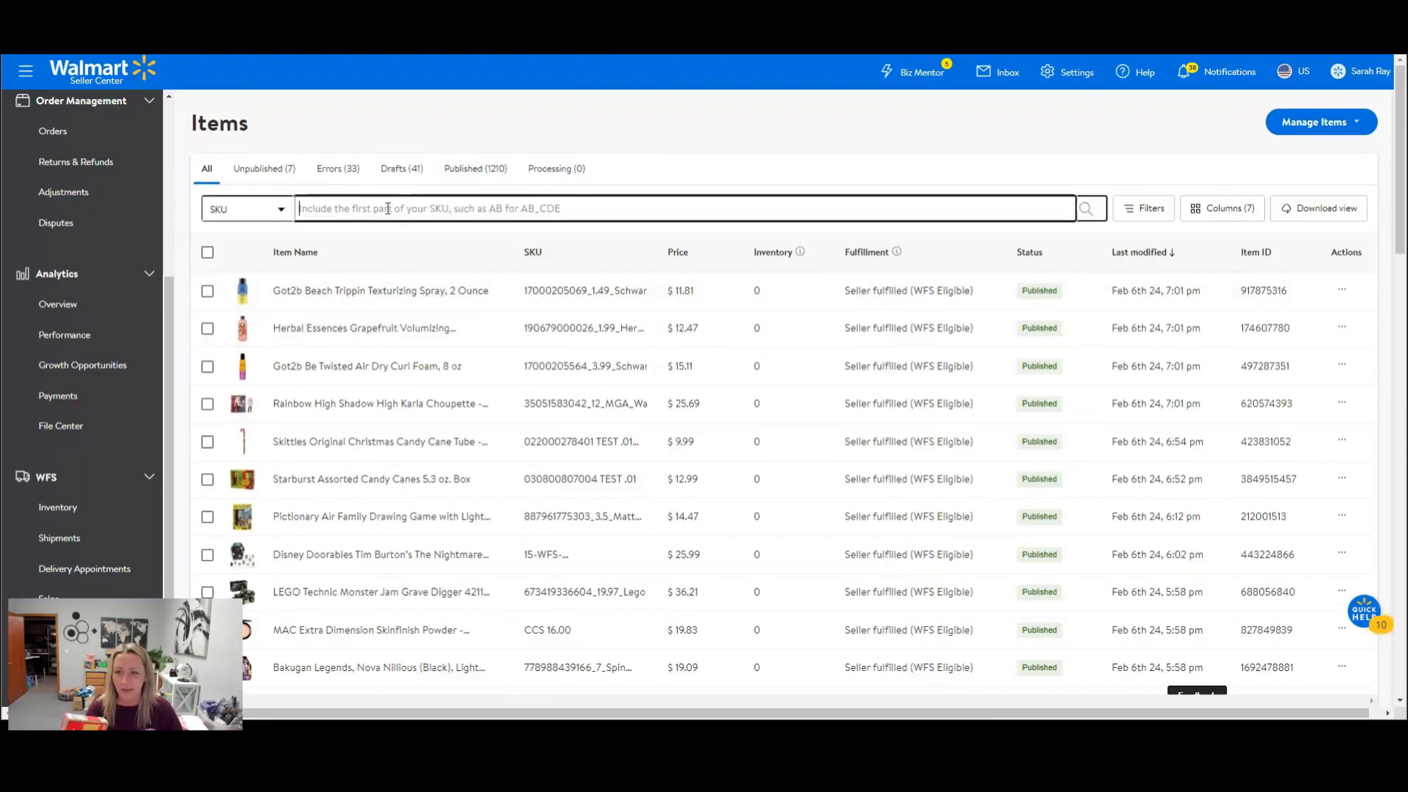
key("ctrl+v")
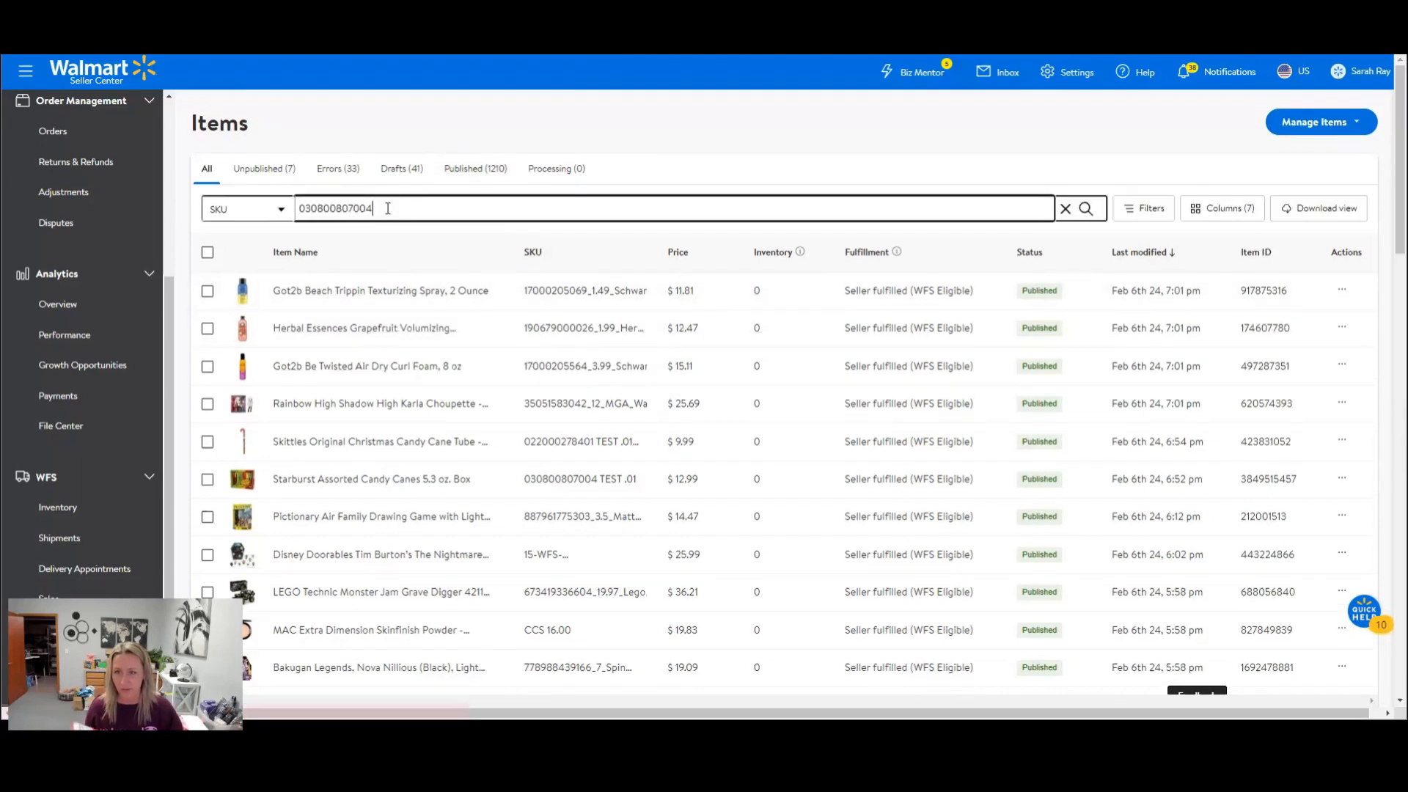
key("Return")
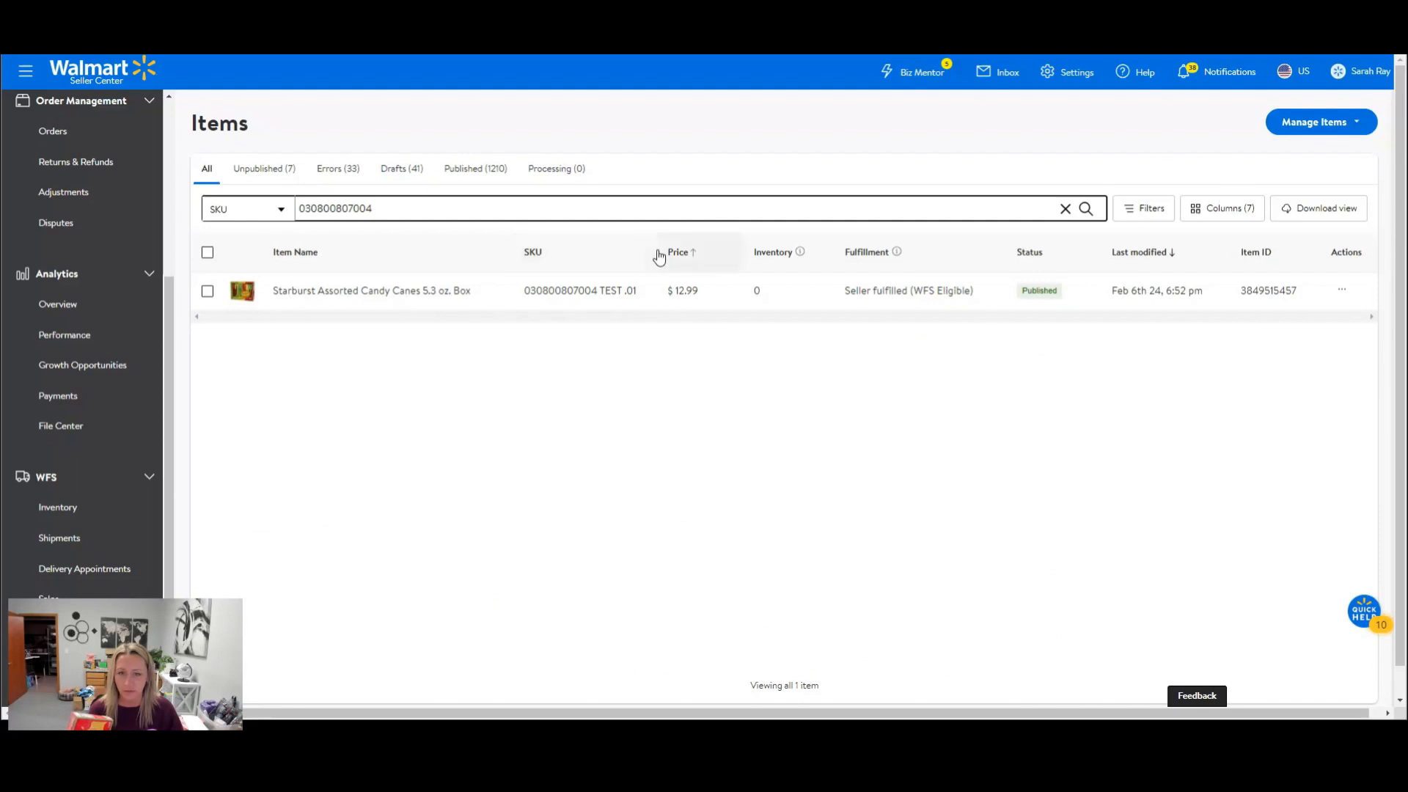
left_click_drag(639, 301, 526, 301)
right_click(555, 291)
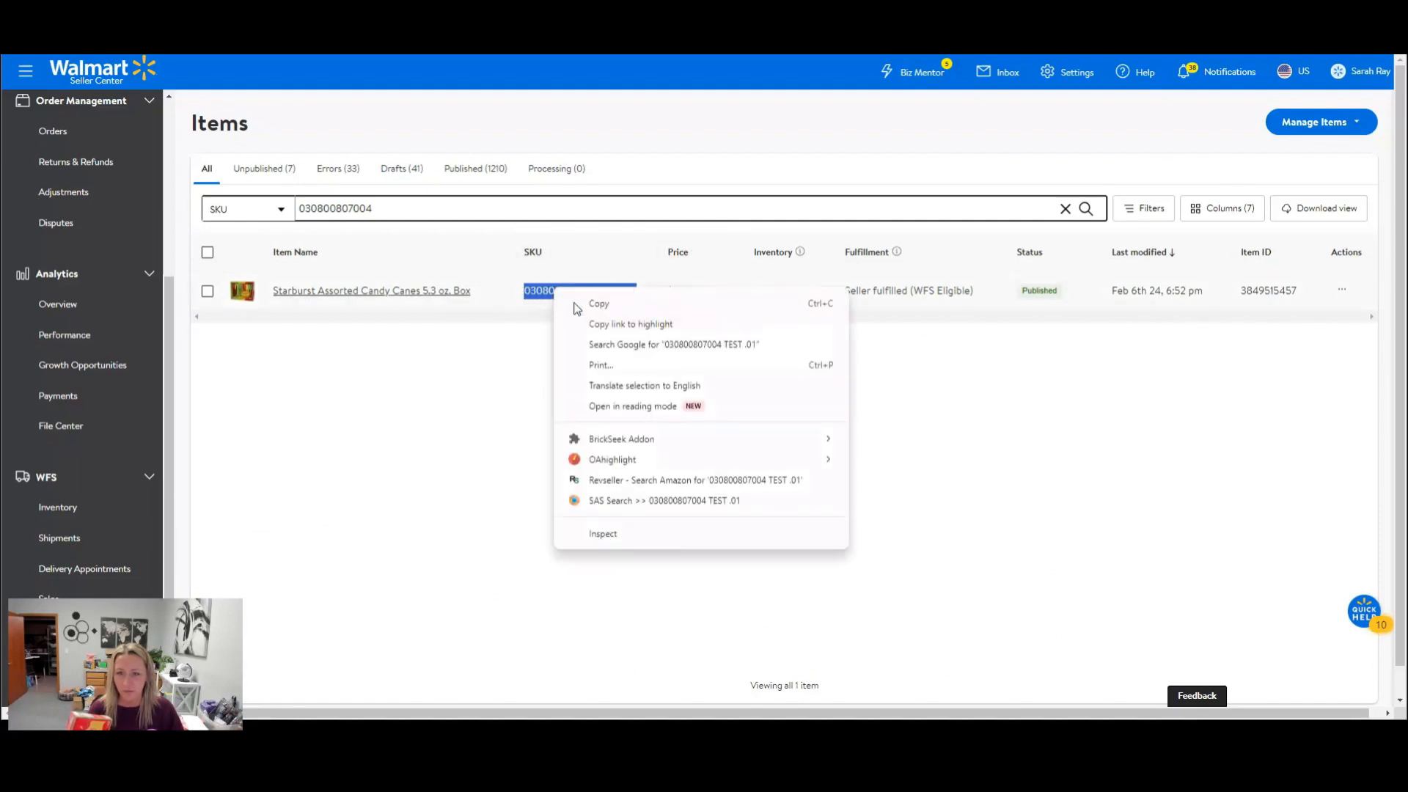
left_click(574, 301)
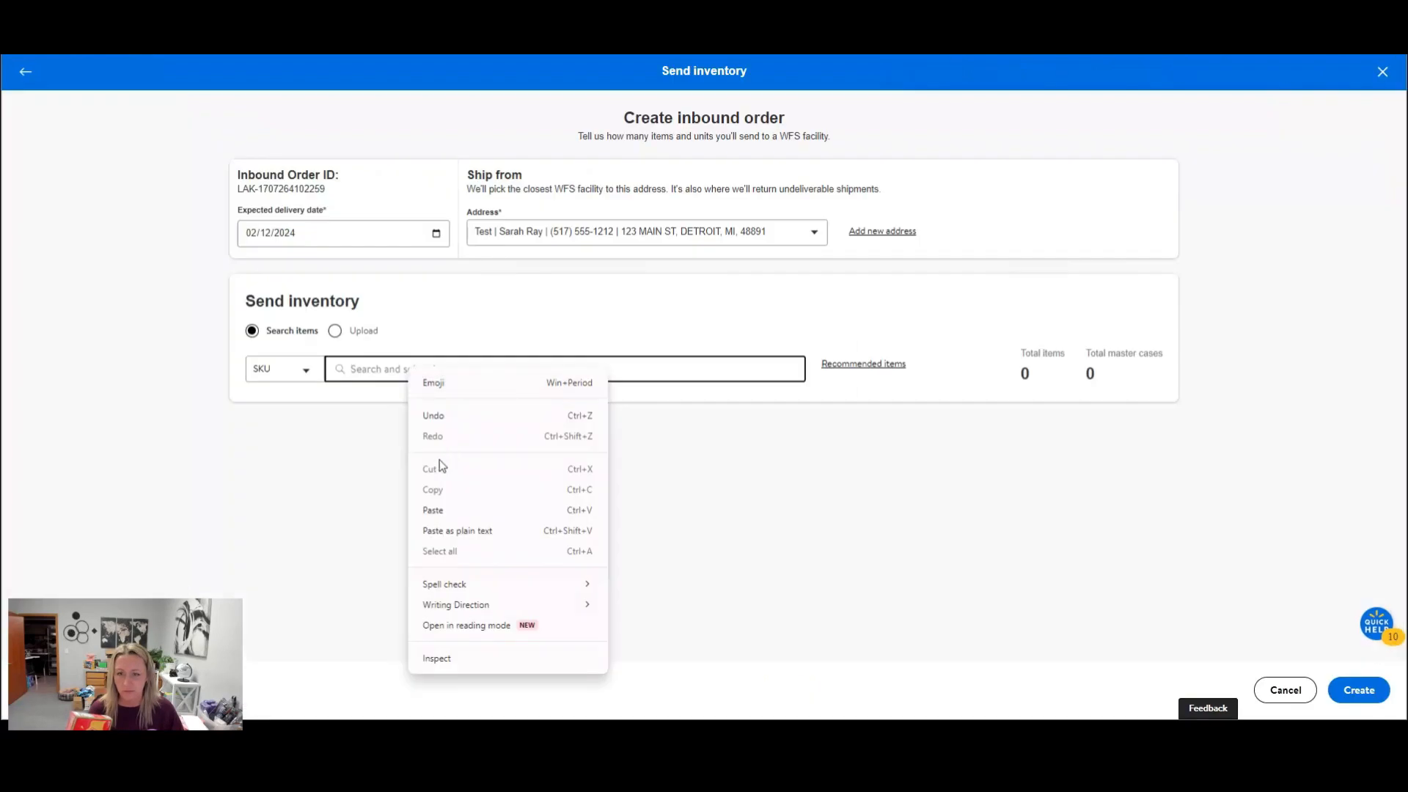
left_click(433, 509)
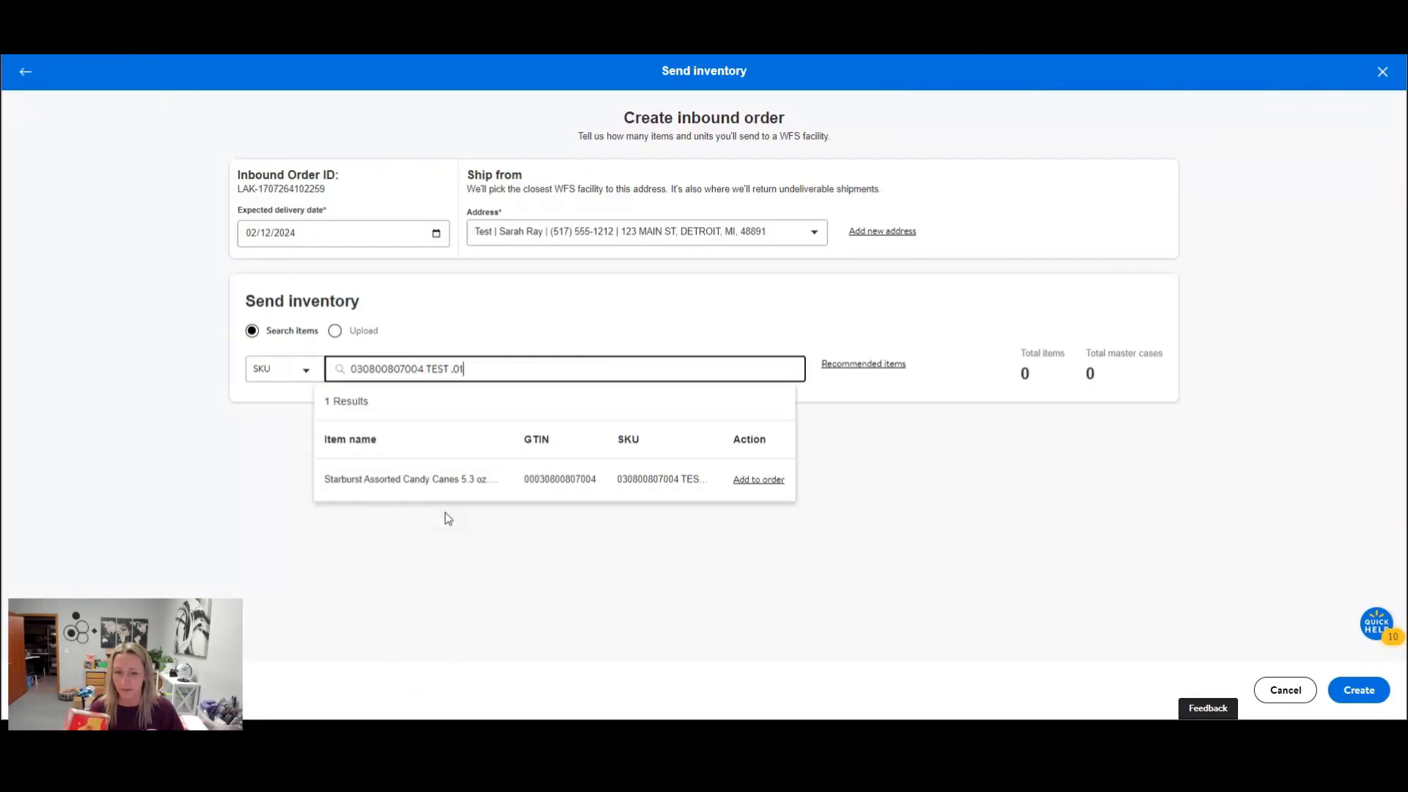
left_click(768, 486)
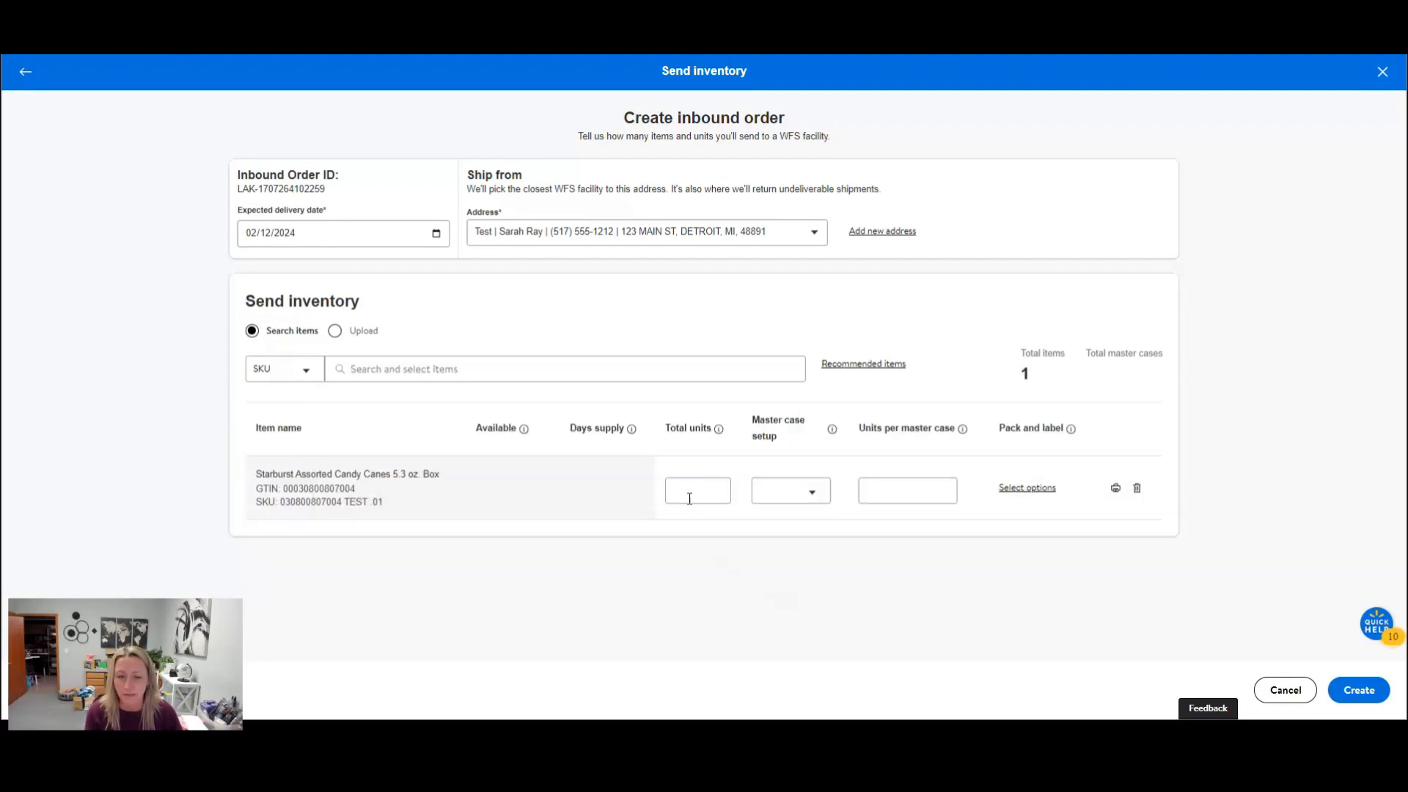
Set the Starburst candy canes to 10 total units with Individual master case setup, and view their pack and label options without choosing any.
left_click(689, 495)
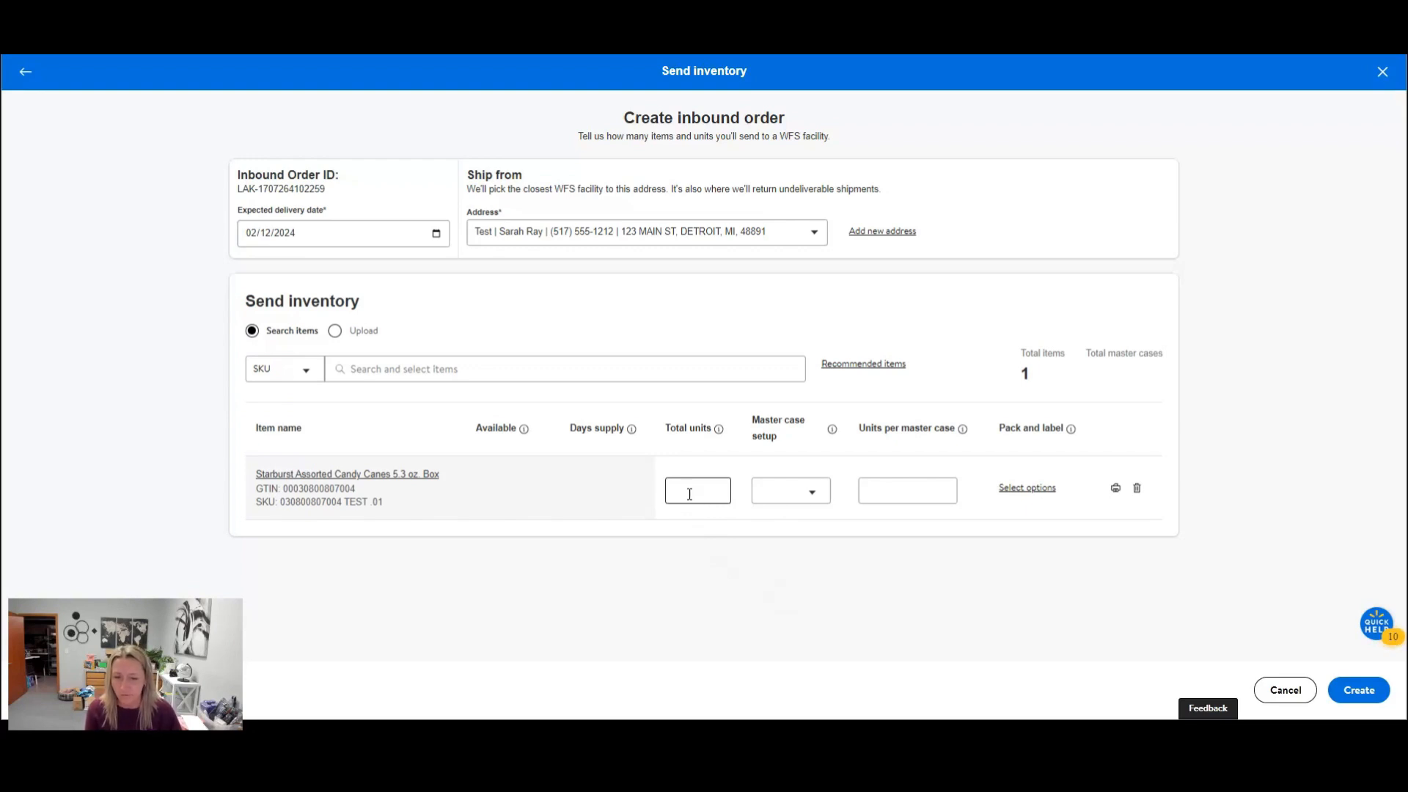
type("10")
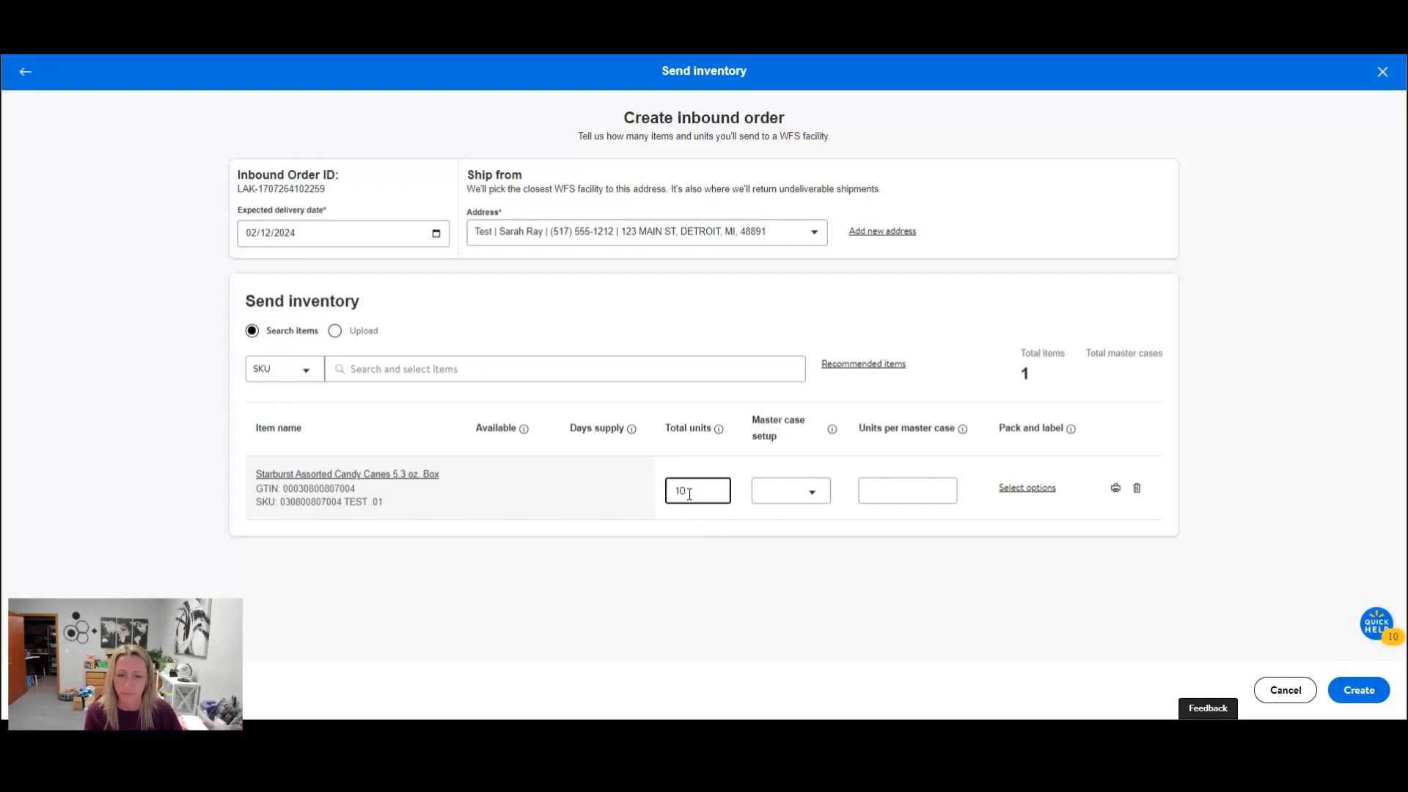
left_click(810, 494)
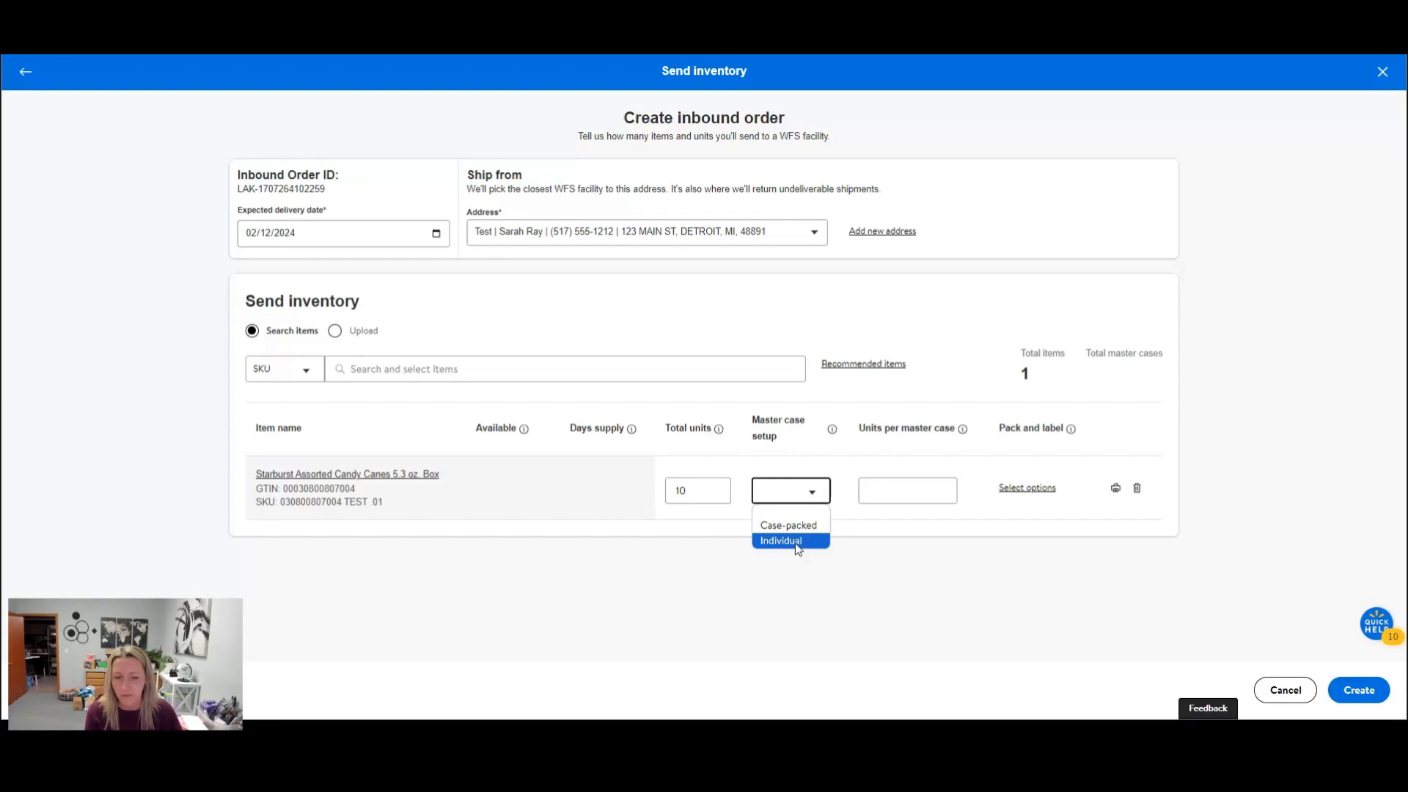
left_click(796, 542)
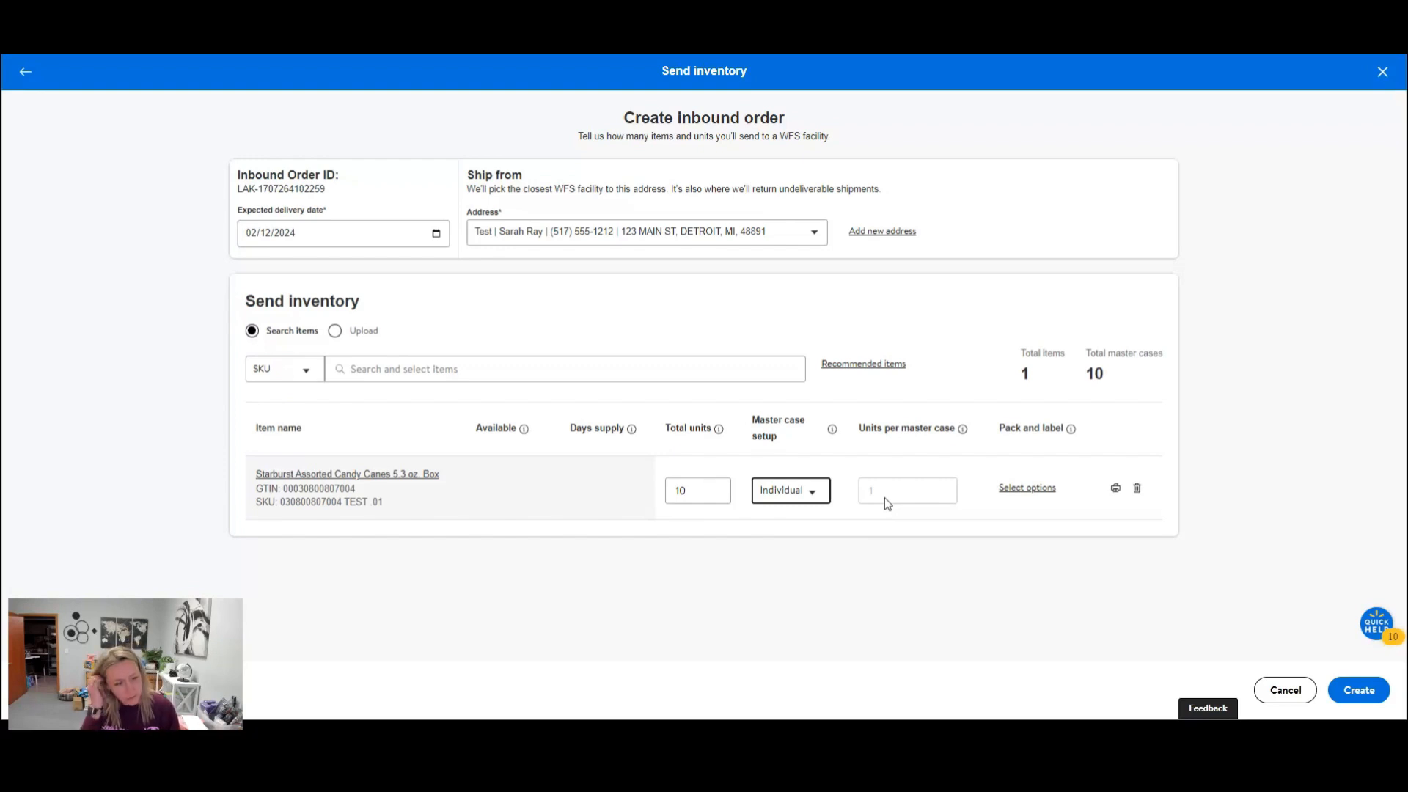
left_click(1050, 497)
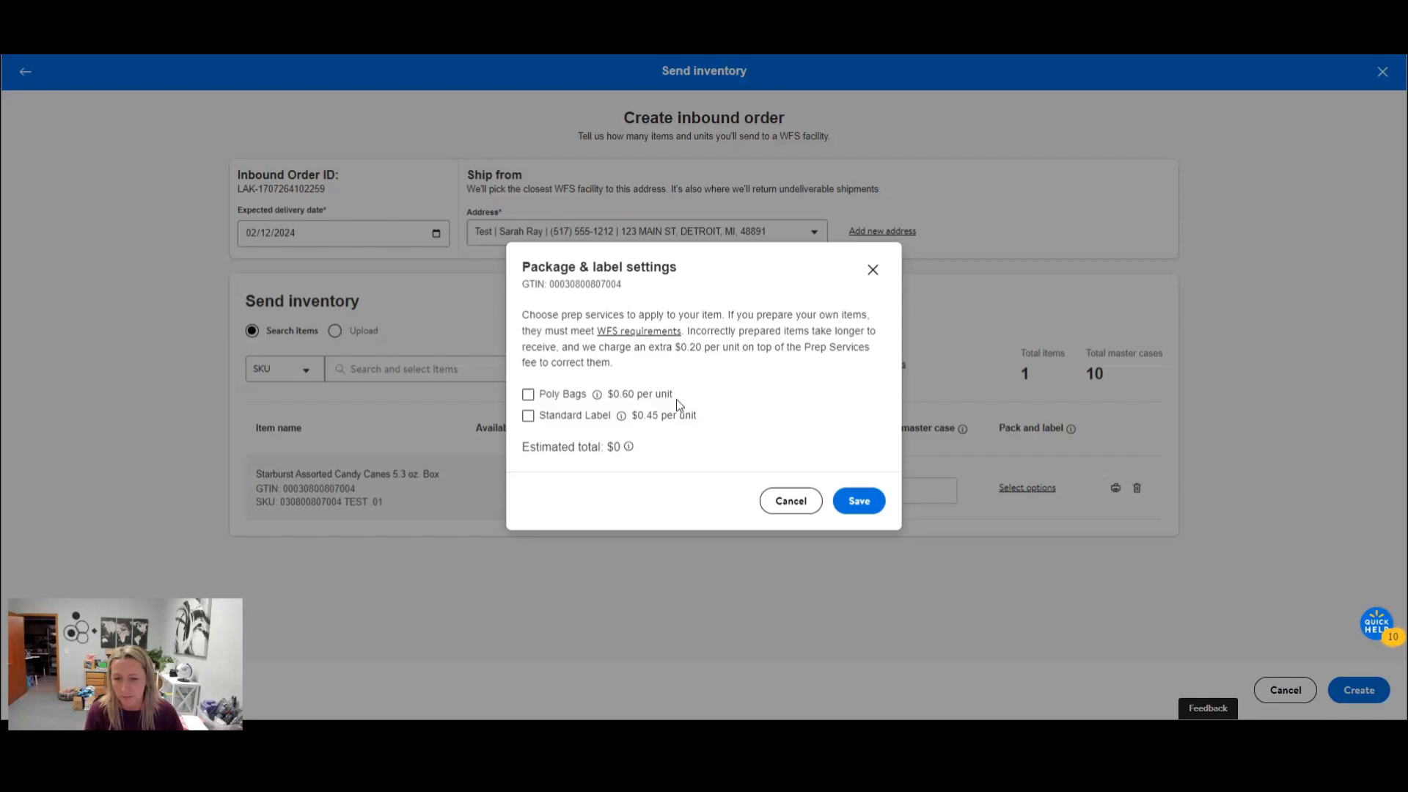
left_click(873, 272)
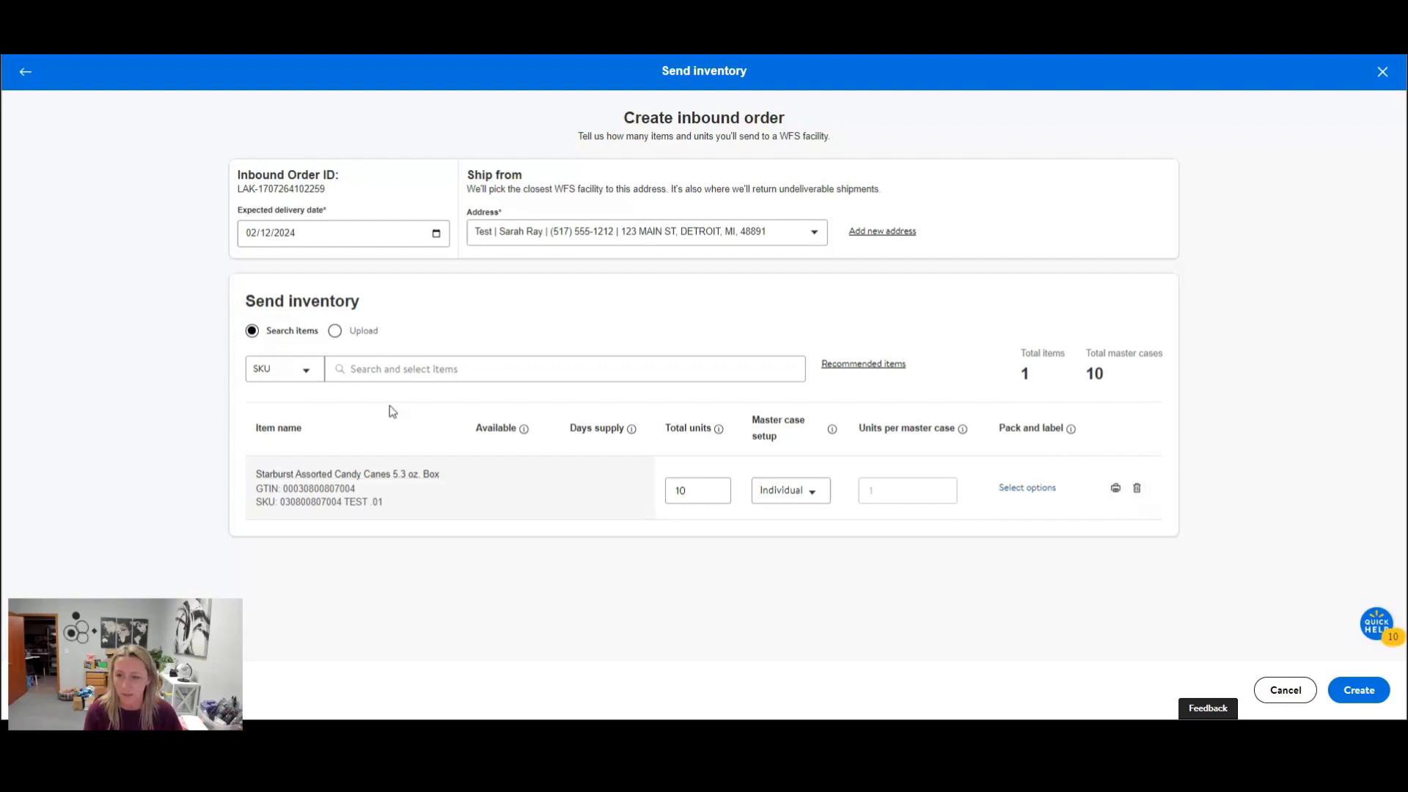
left_click(383, 363)
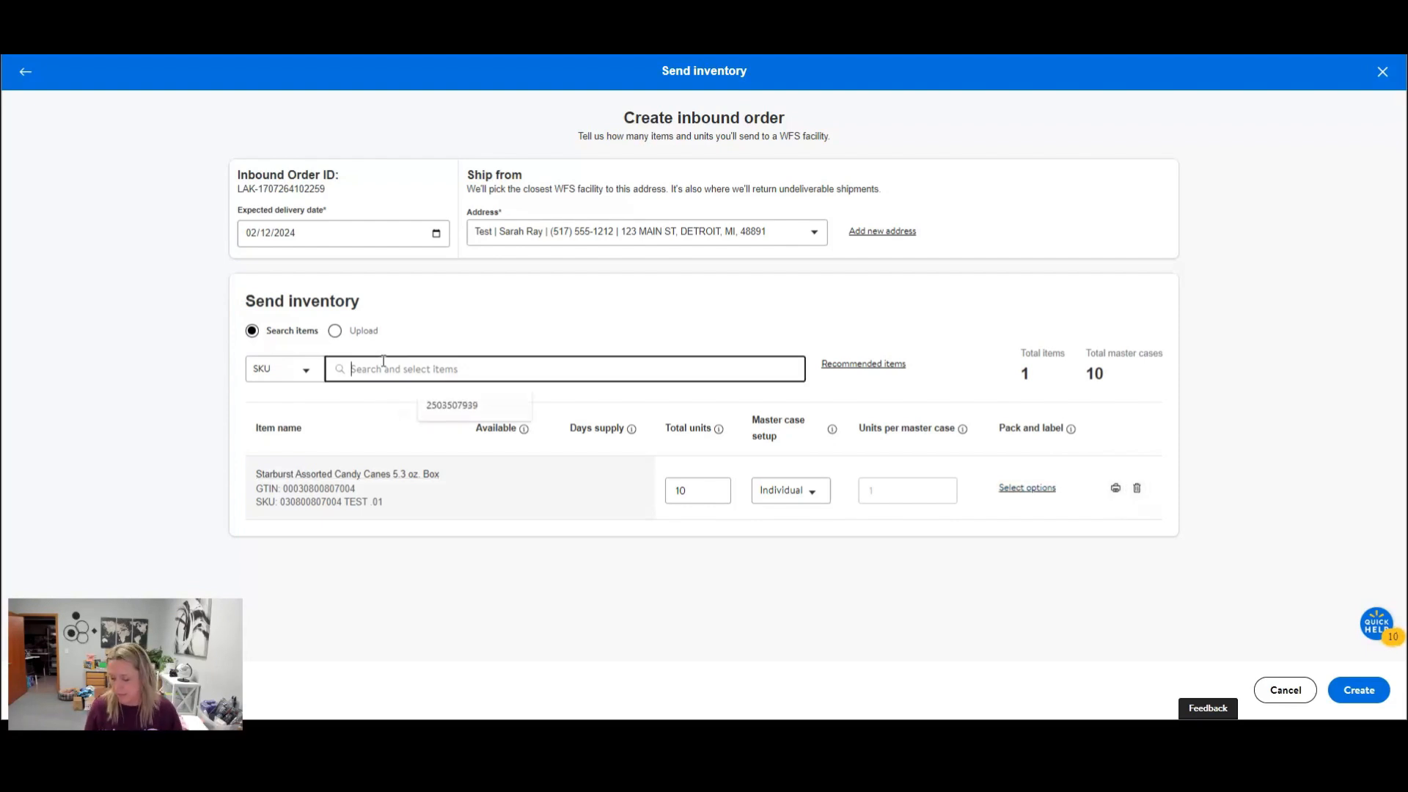
key("ctrl+v")
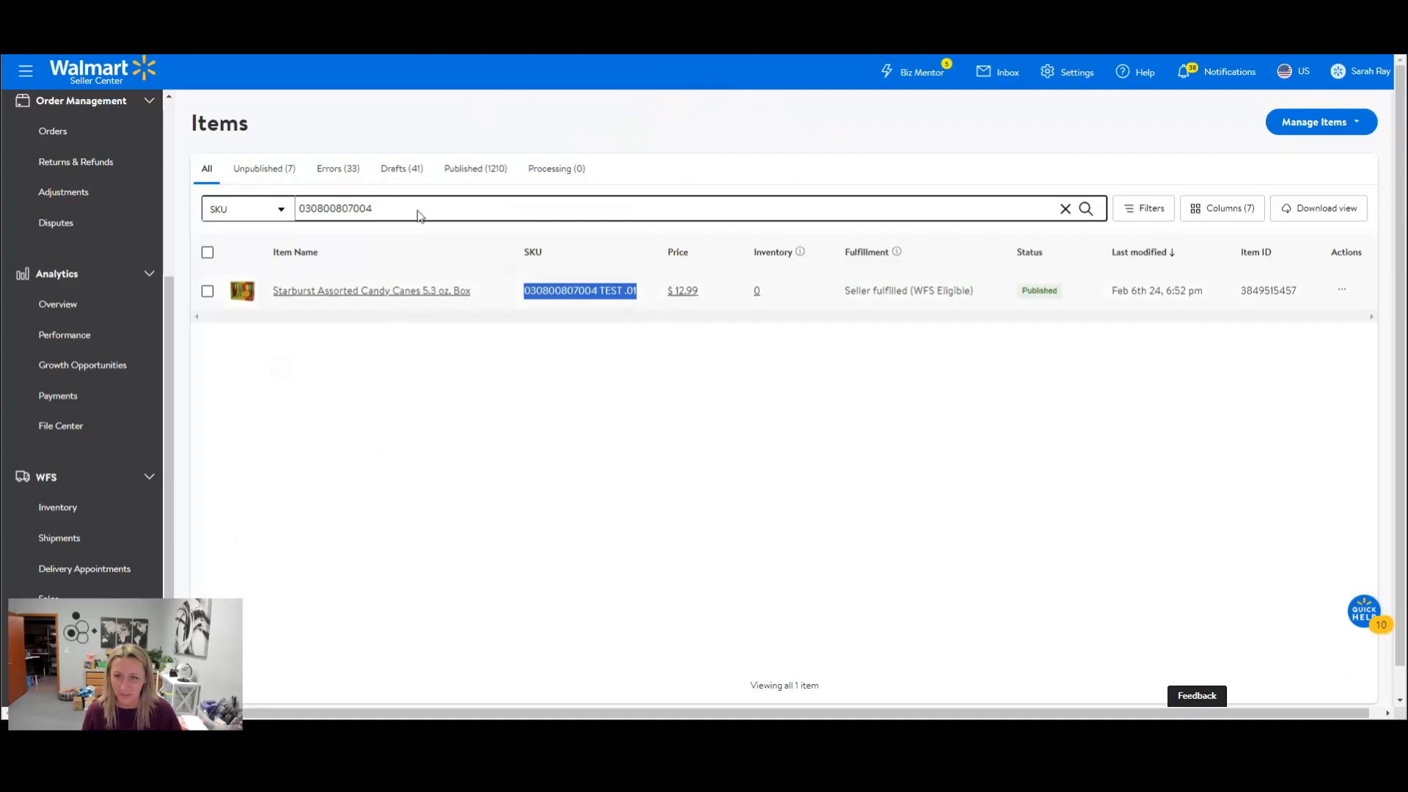
left_click_drag(388, 204, 283, 209)
key("BackSpace")
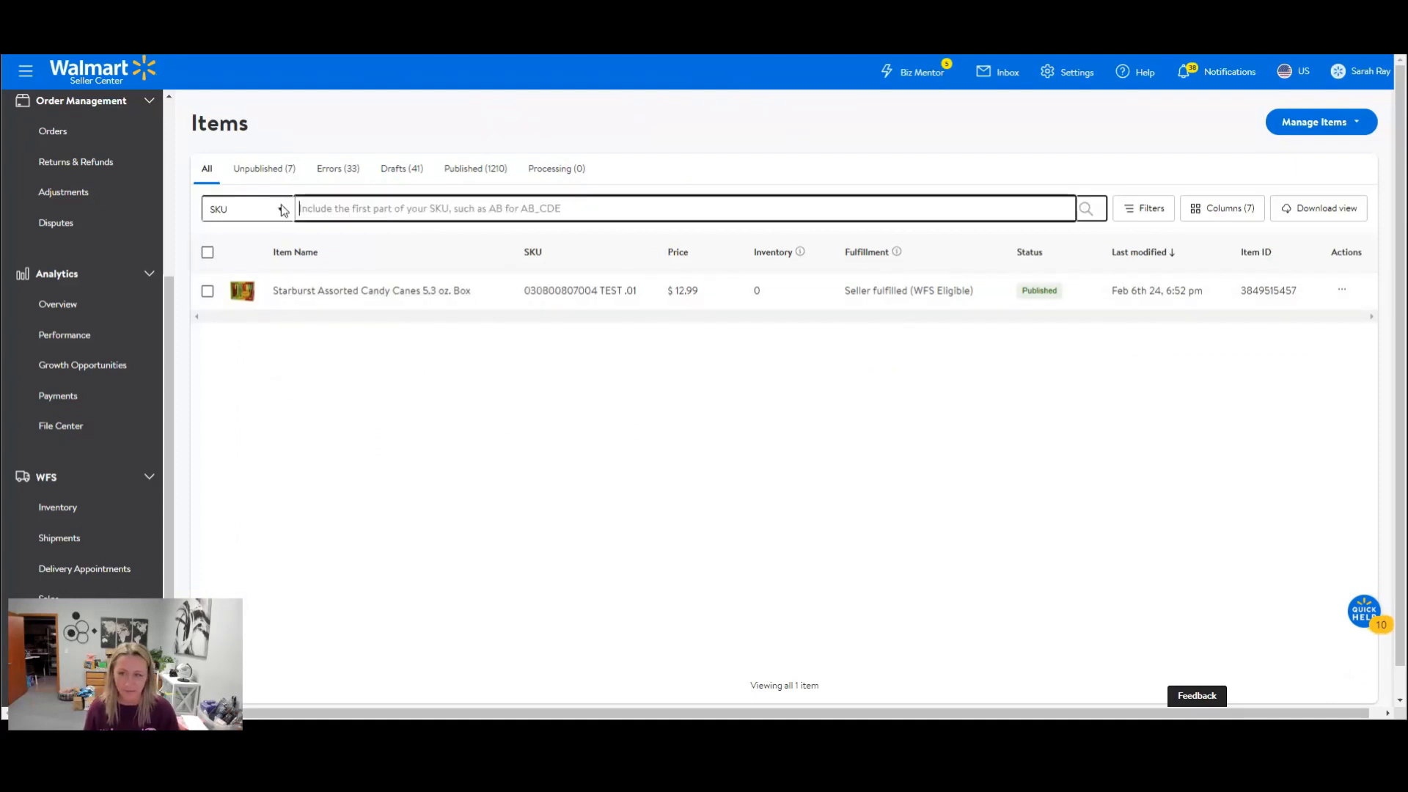
key("ctrl+v")
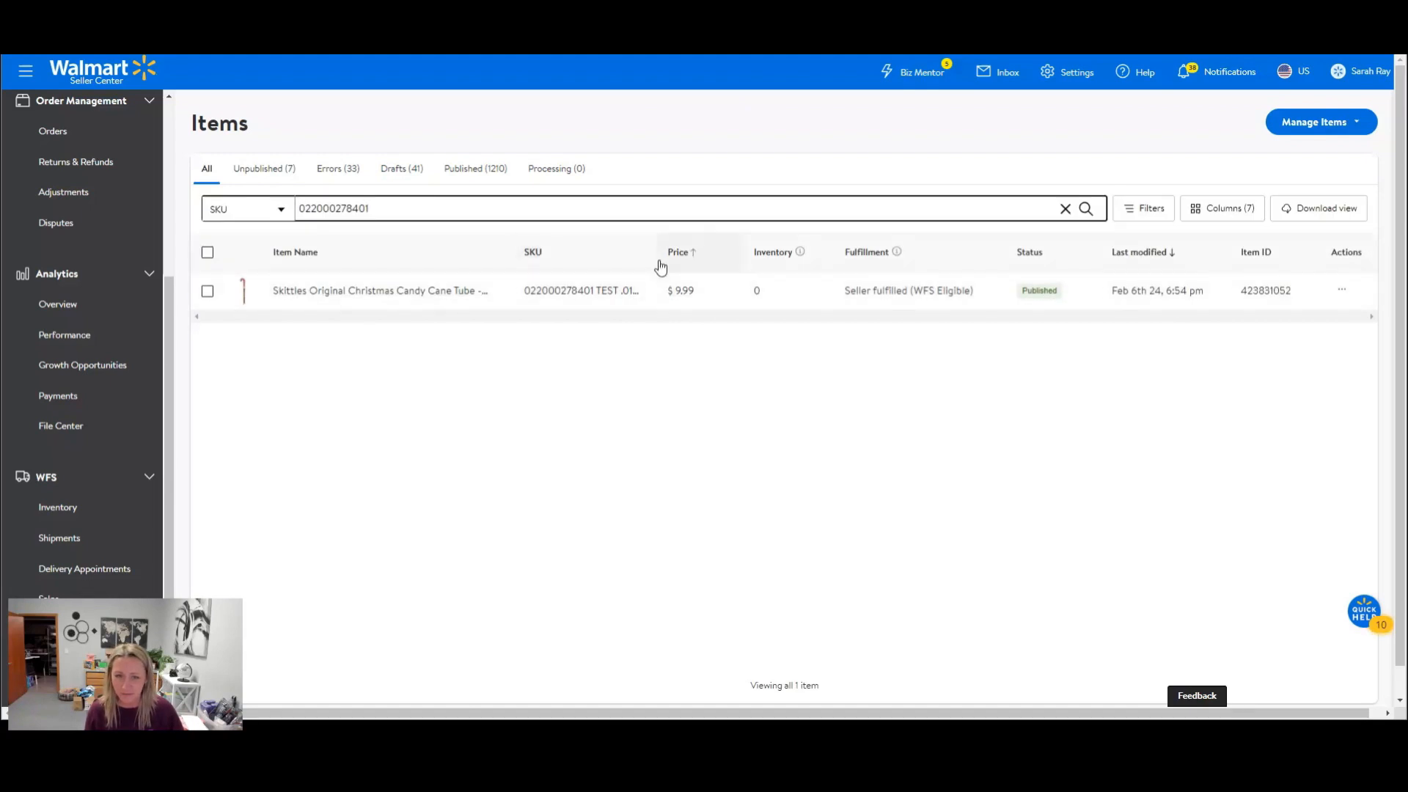
left_click_drag(648, 301, 508, 308)
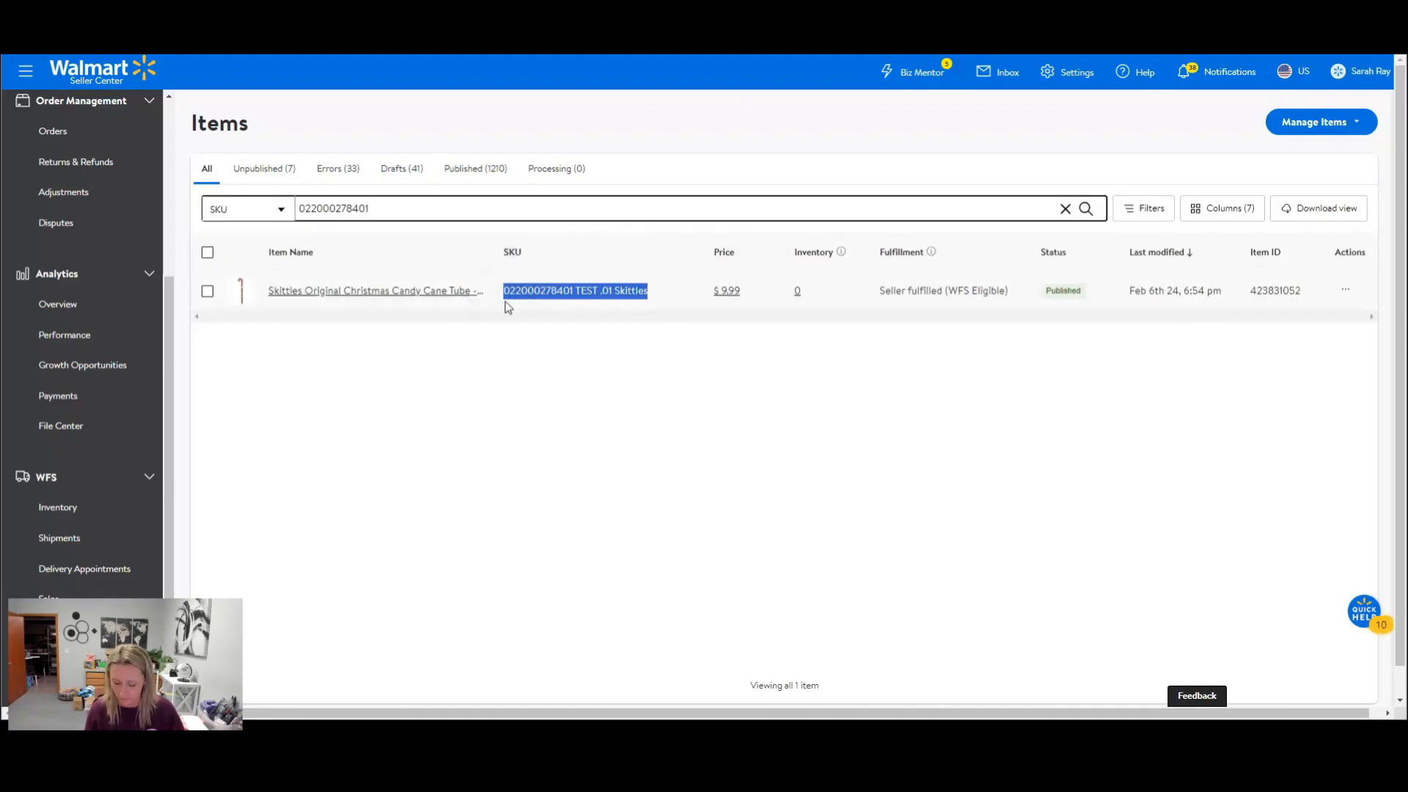
key("ctrl+c")
key("alt+Tab")
left_click_drag(528, 371, 308, 368)
key("ctrl+v")
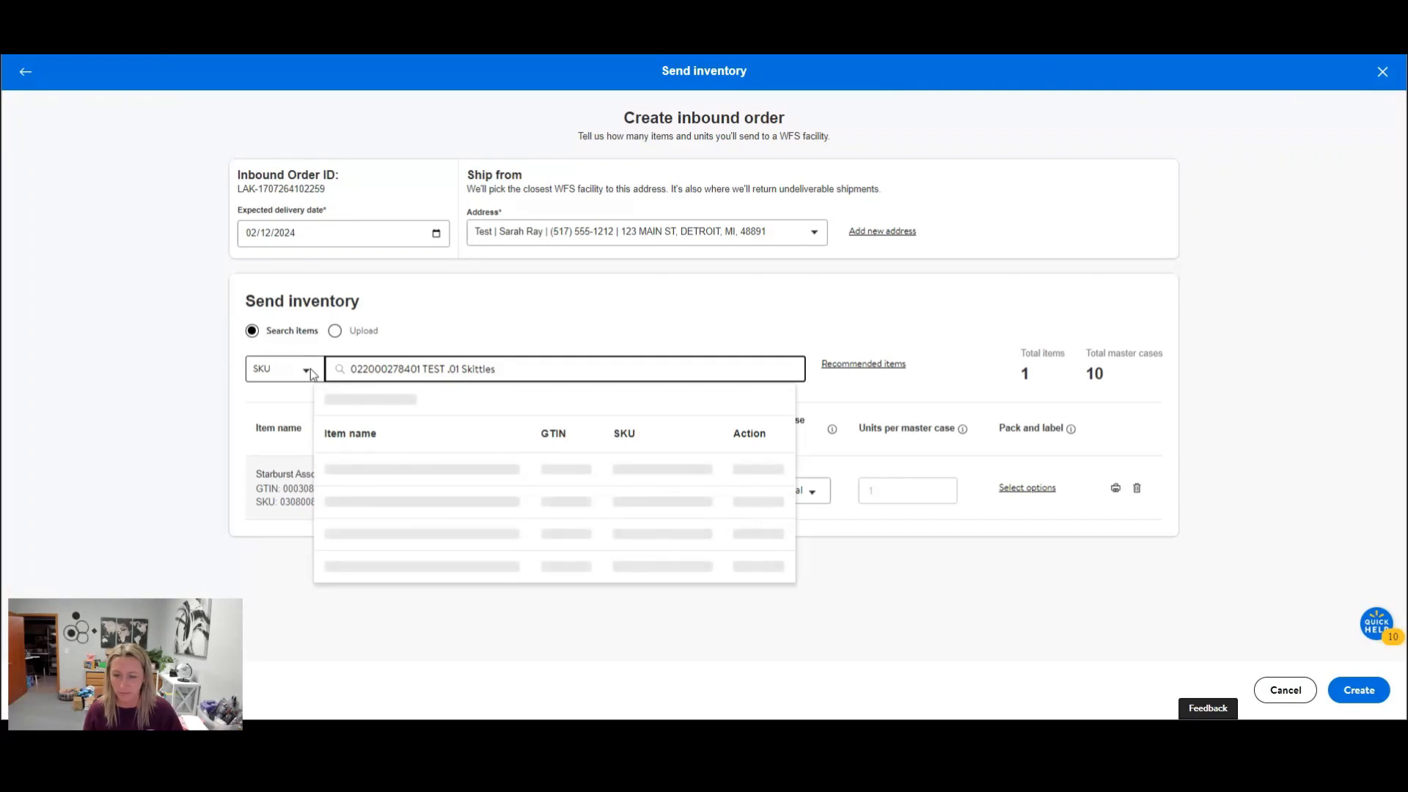
left_click(752, 478)
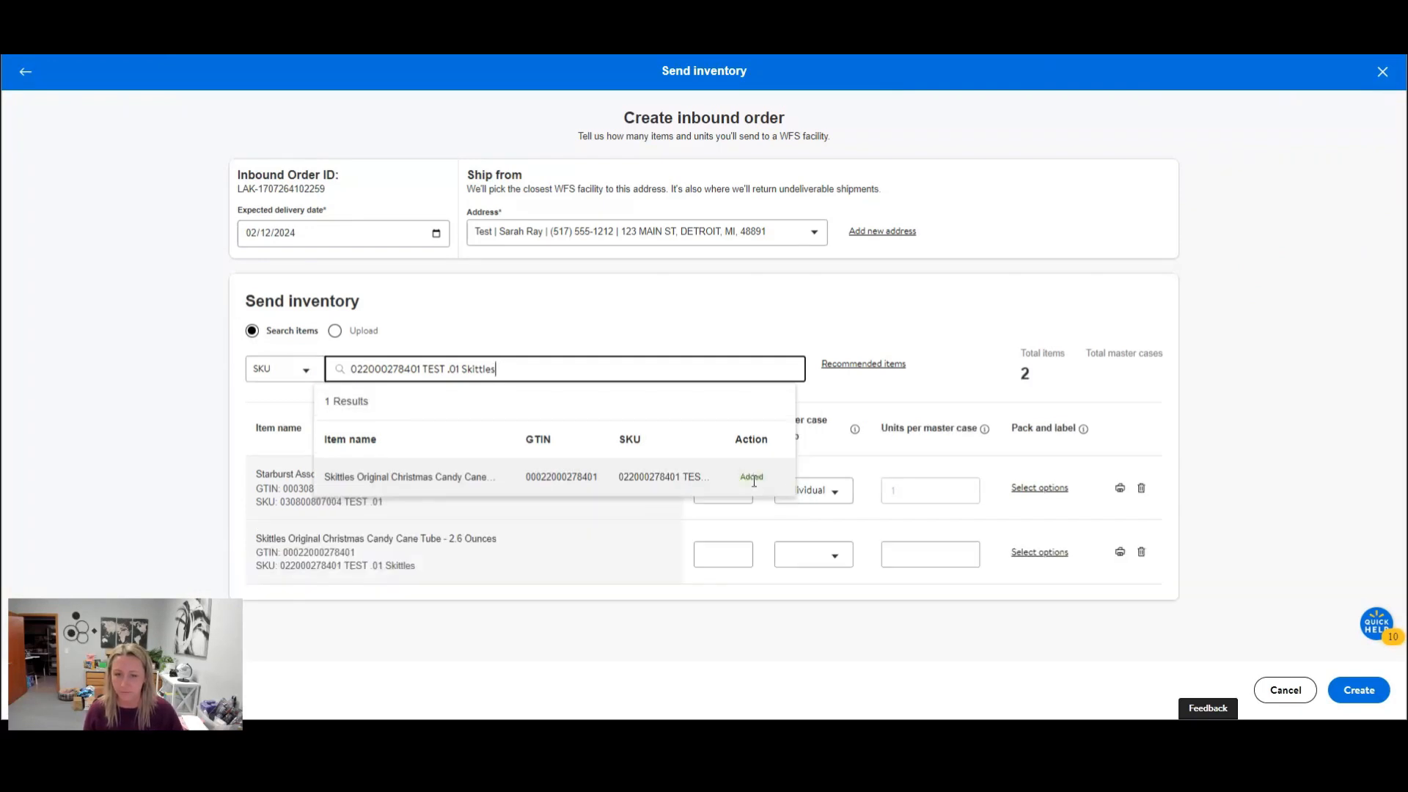
left_click(619, 623)
Set the Skittles candy cane tube to 10 total units with Individual master case setup.
left_click(721, 557)
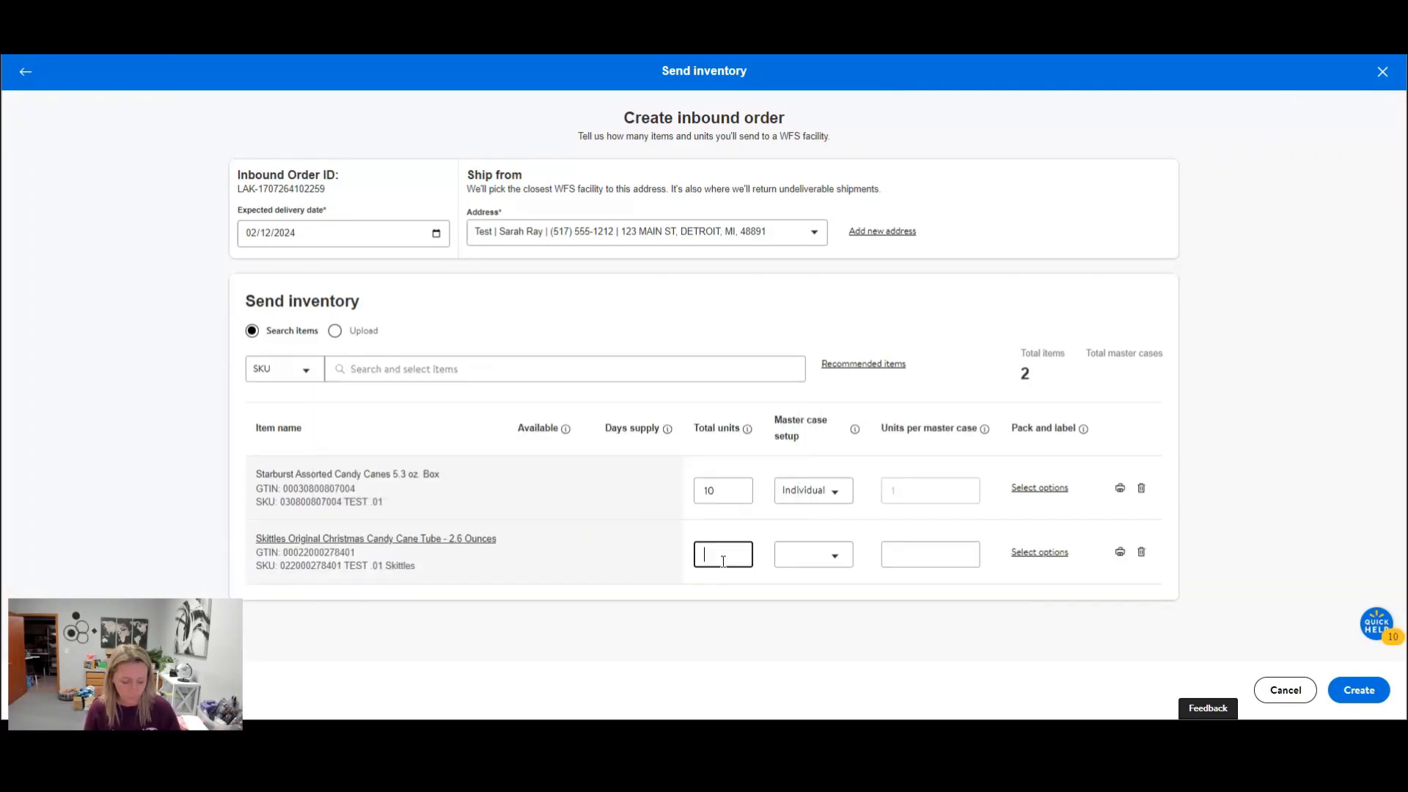
type("10")
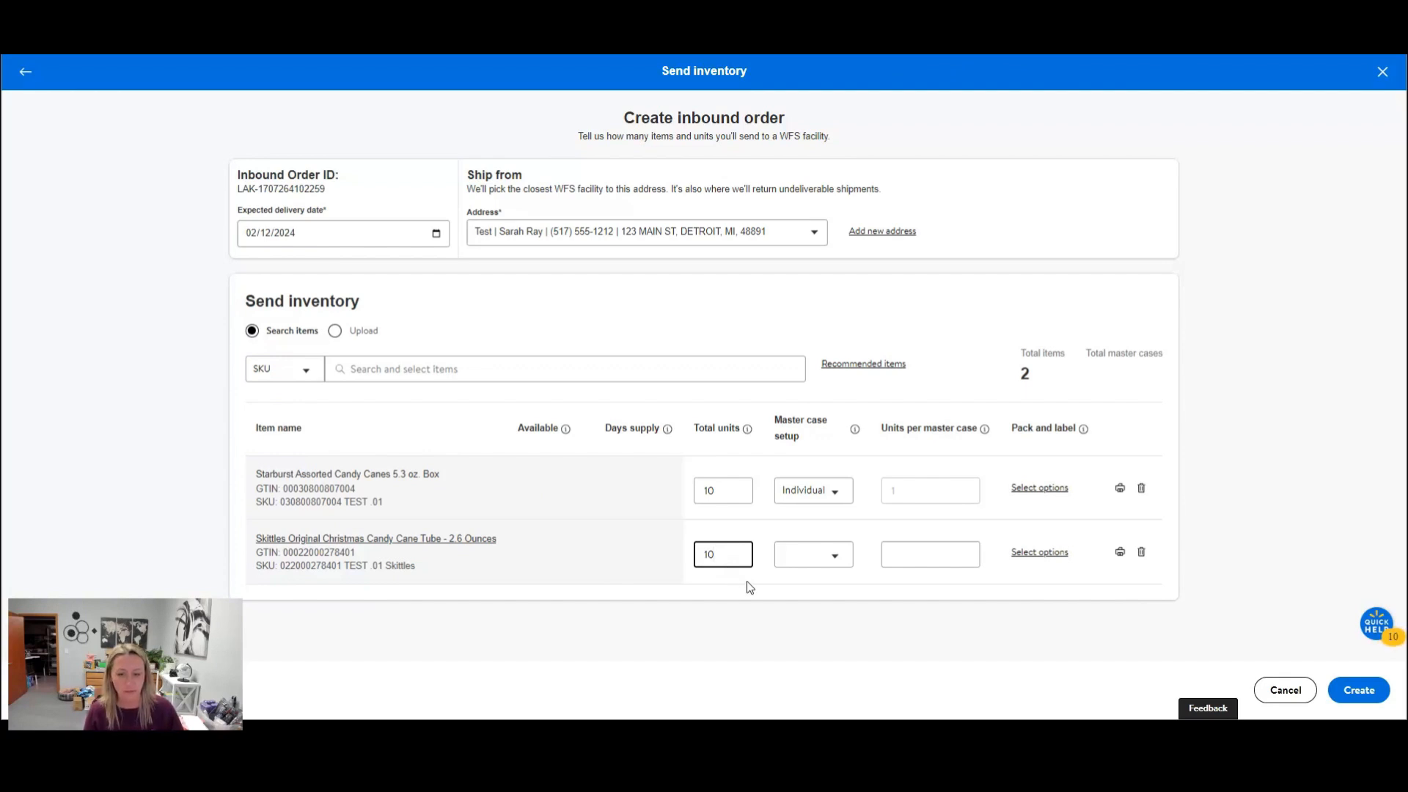
left_click(833, 554)
left_click(814, 605)
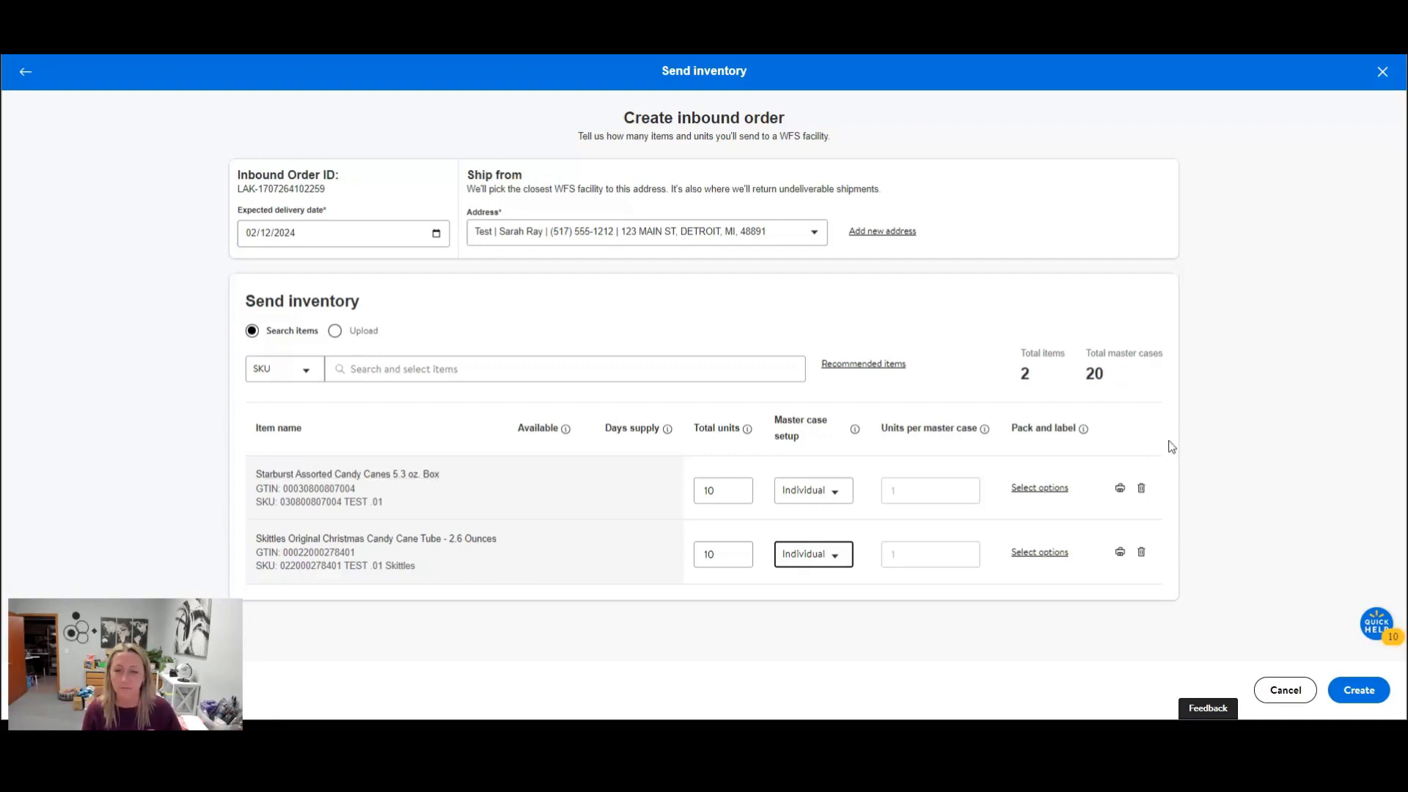
Create the inbound order for the Starburst and Skittles items, confirm its creation, and dismiss the confirmation.
left_click(1367, 687)
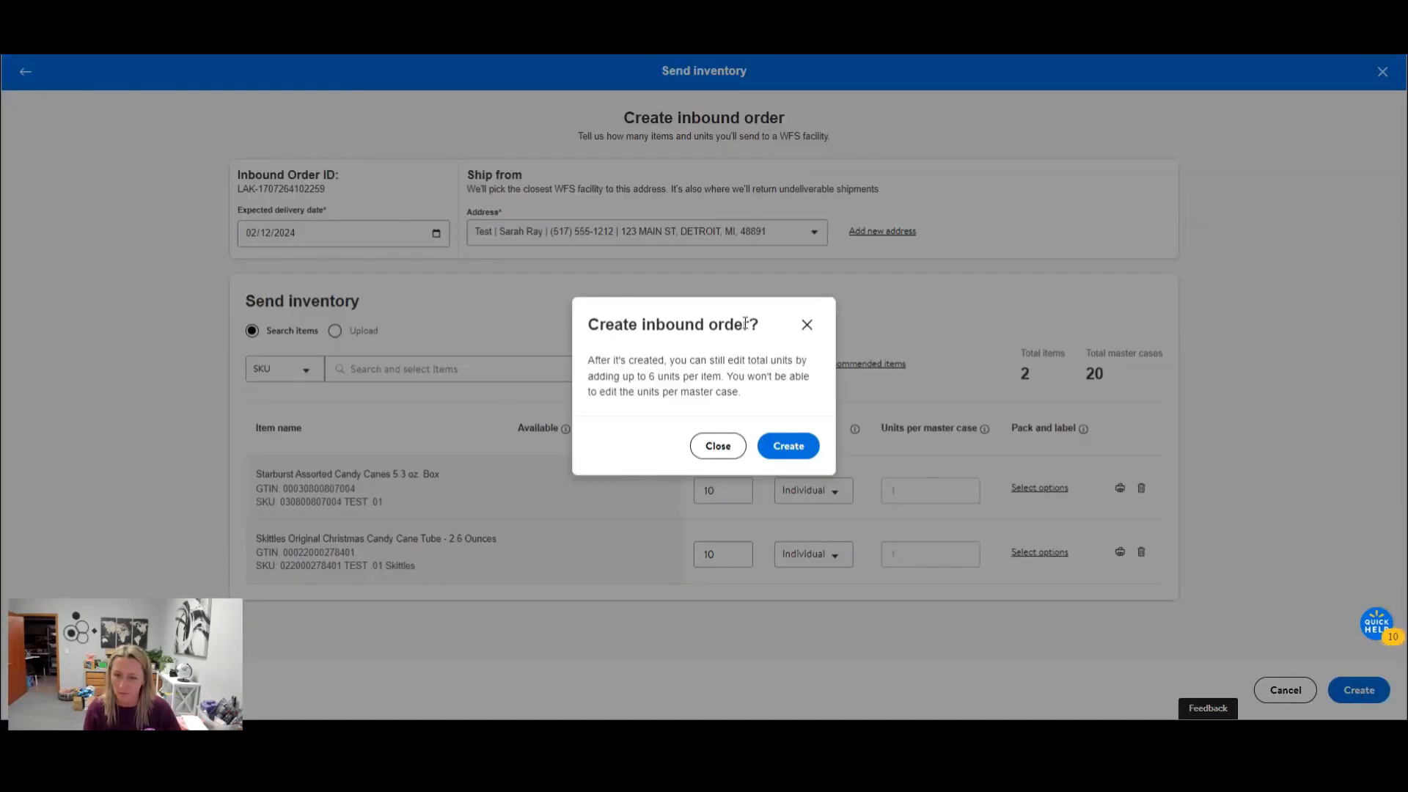
left_click(786, 448)
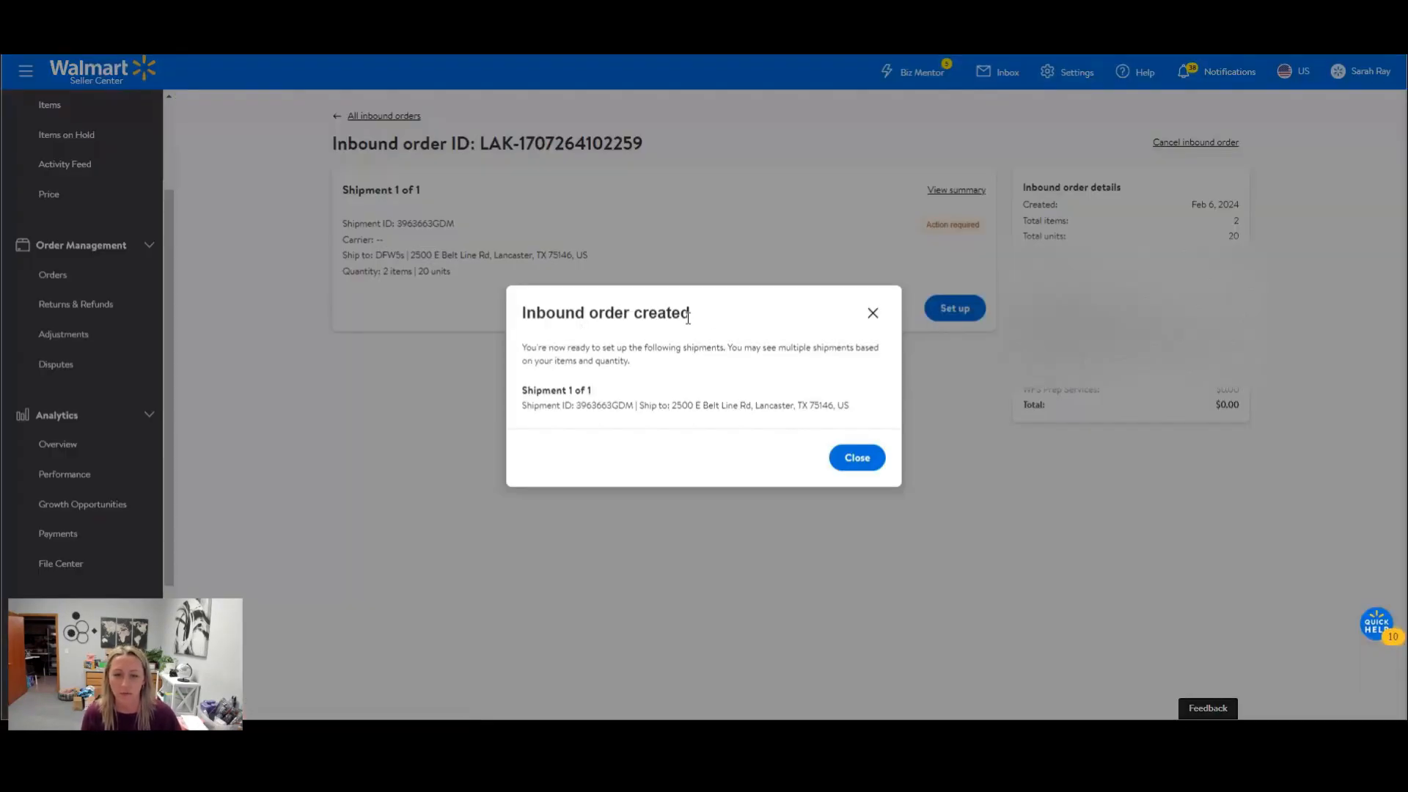
left_click(857, 459)
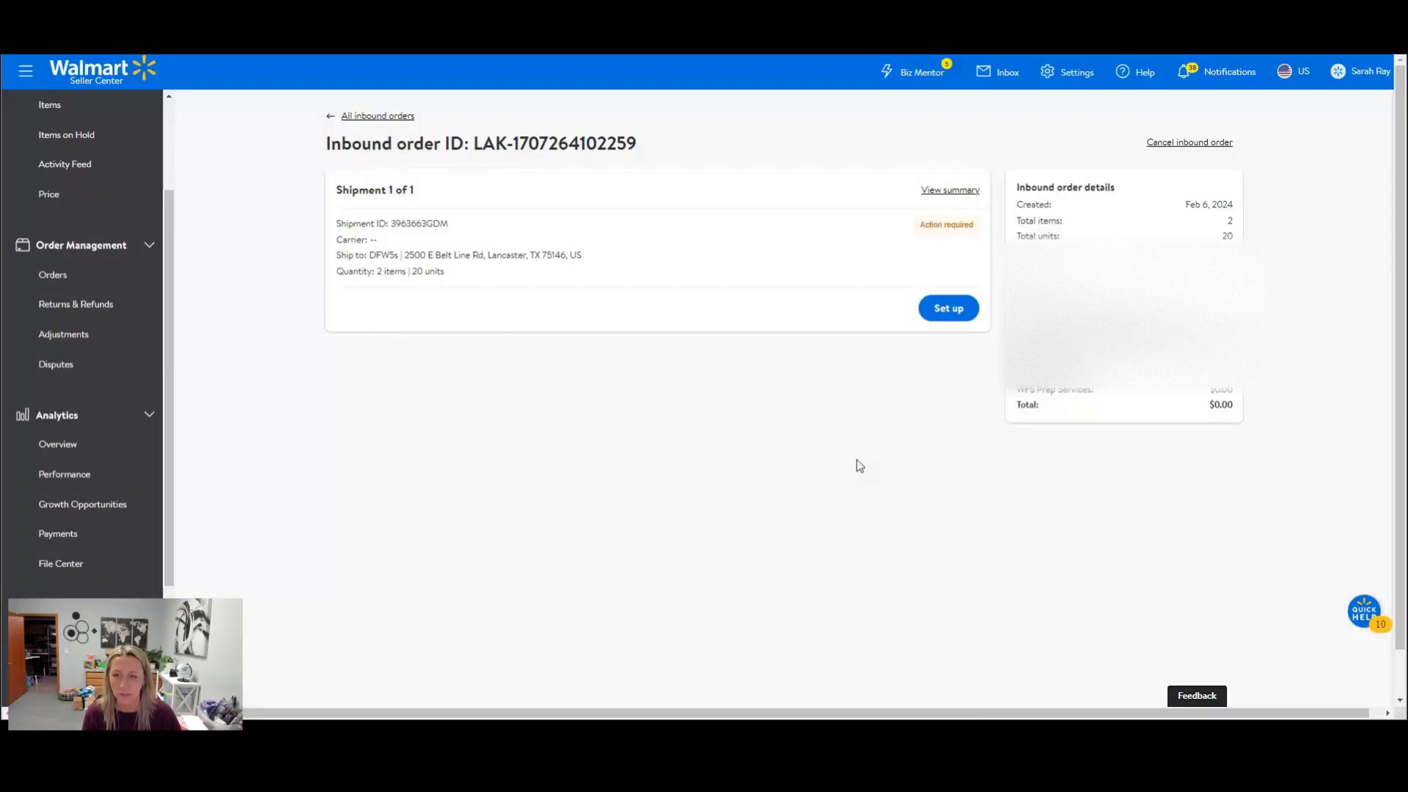
Set up the shipment with WFS preferred carrier and Small parcel freight, keep the Warehouse ship-from address, and continue to the packing details.
left_click(942, 321)
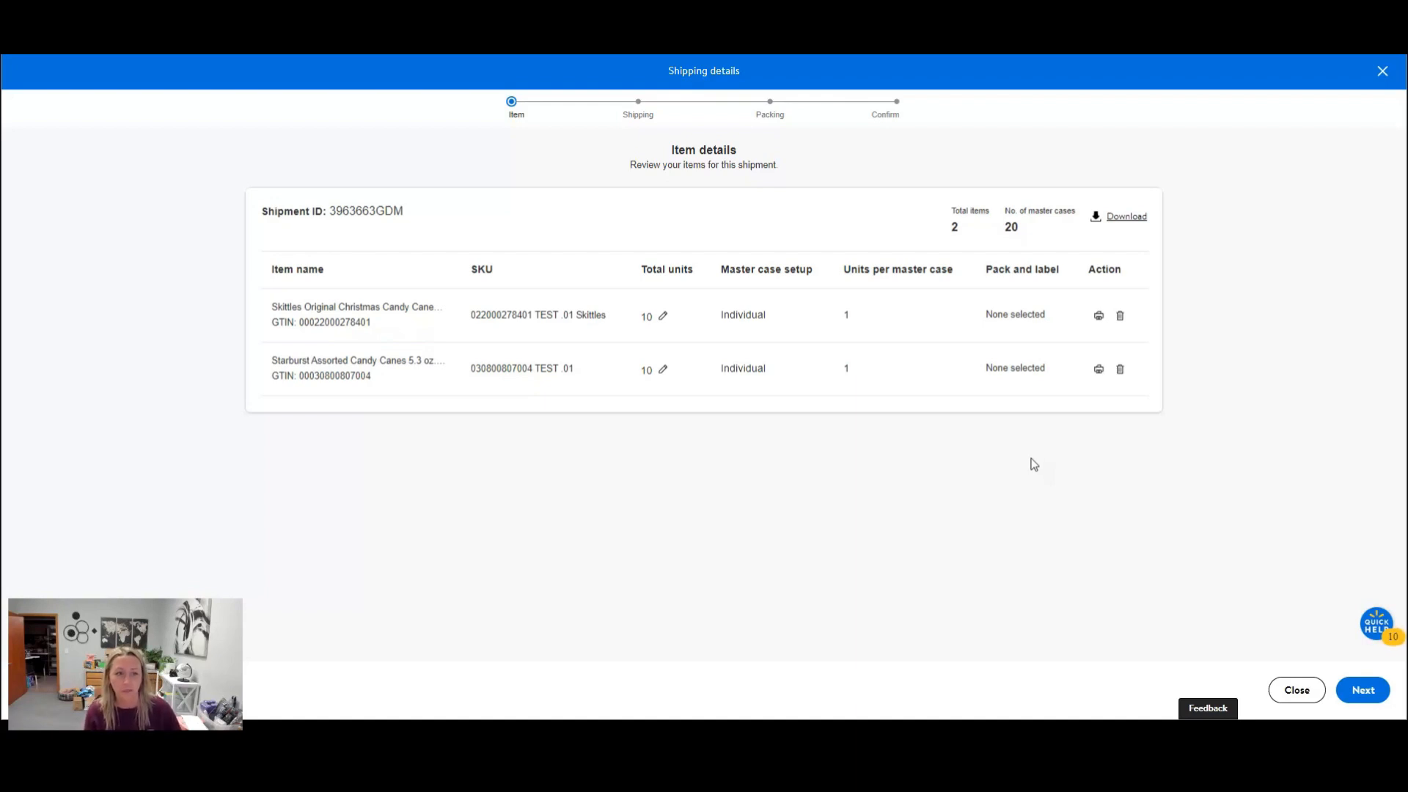
left_click(1364, 692)
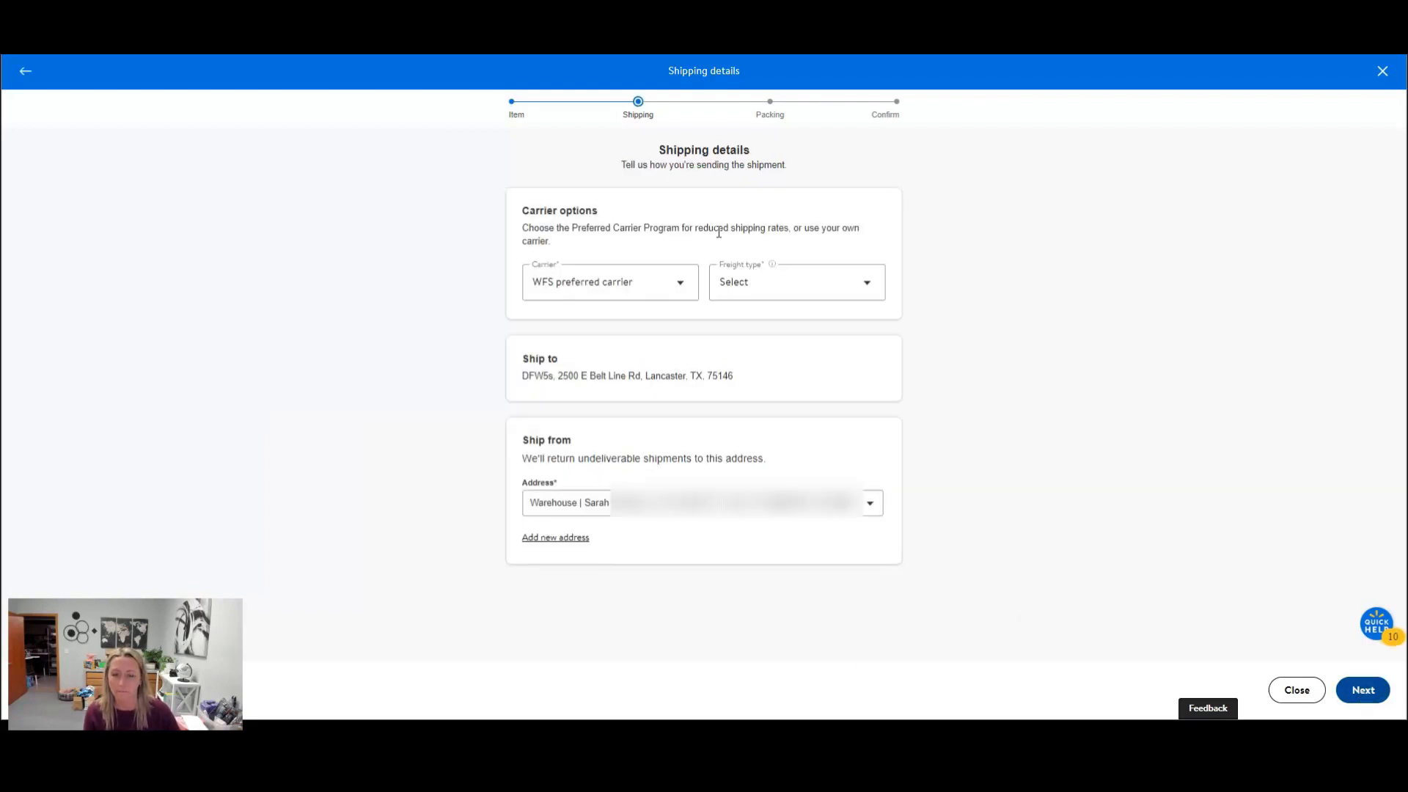
left_click(647, 285)
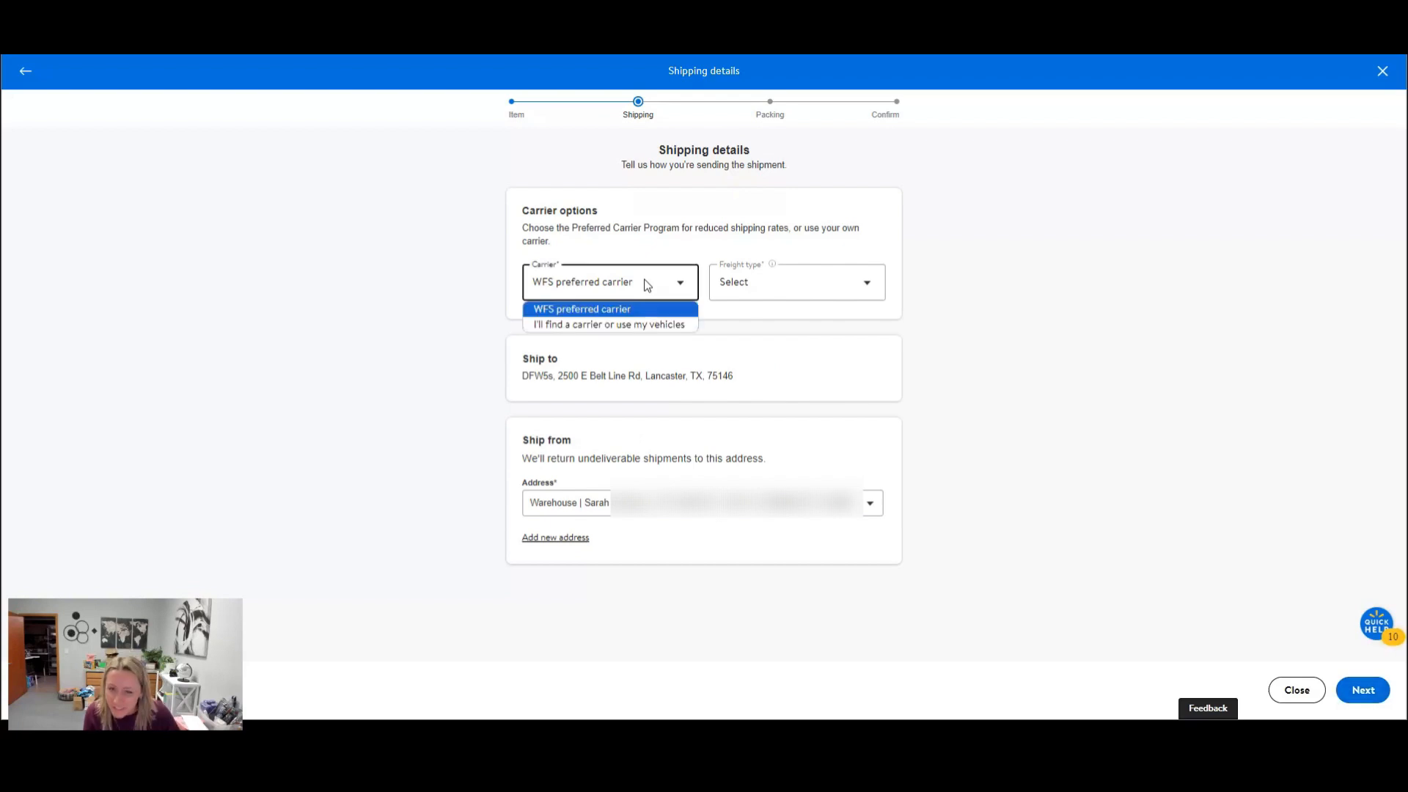
left_click(822, 288)
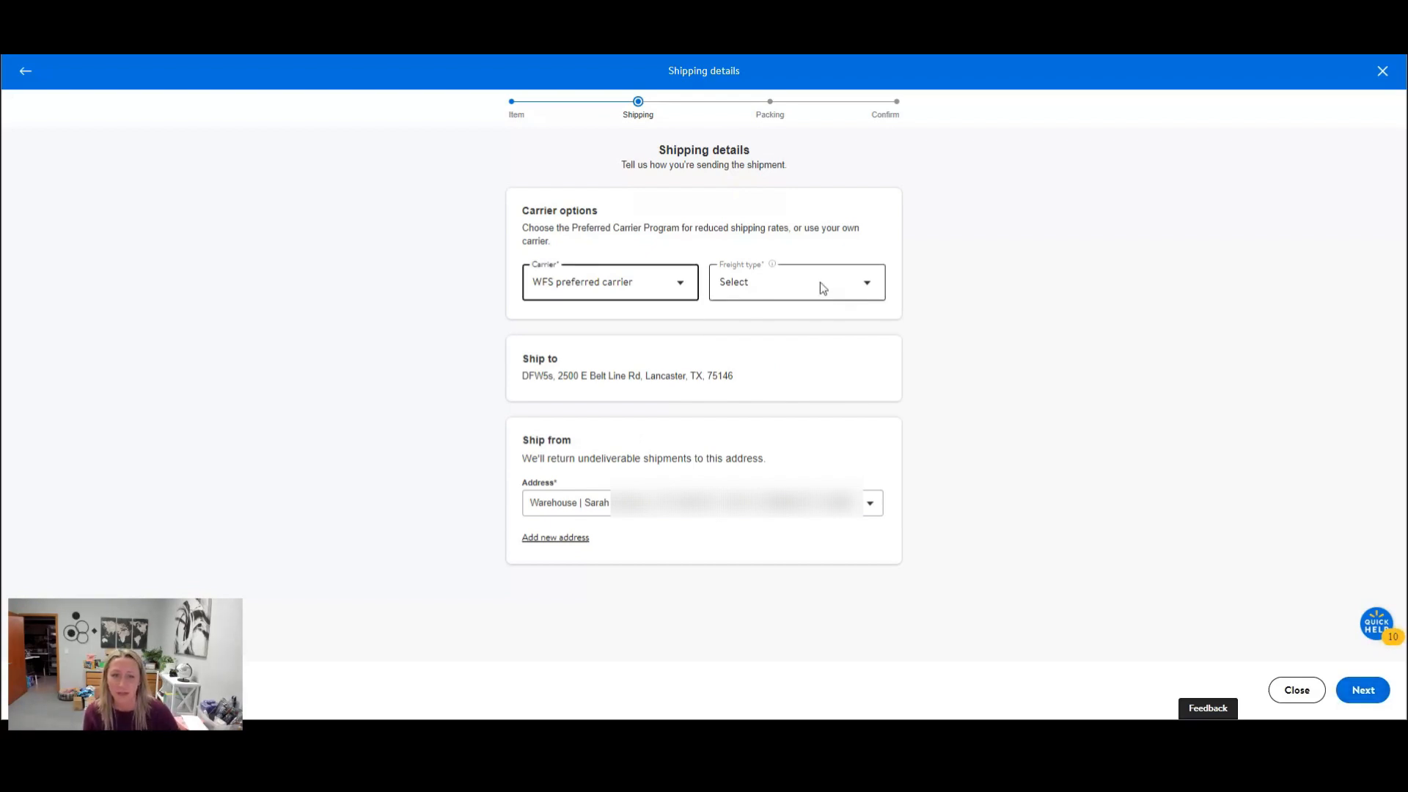
left_click(819, 281)
left_click(816, 319)
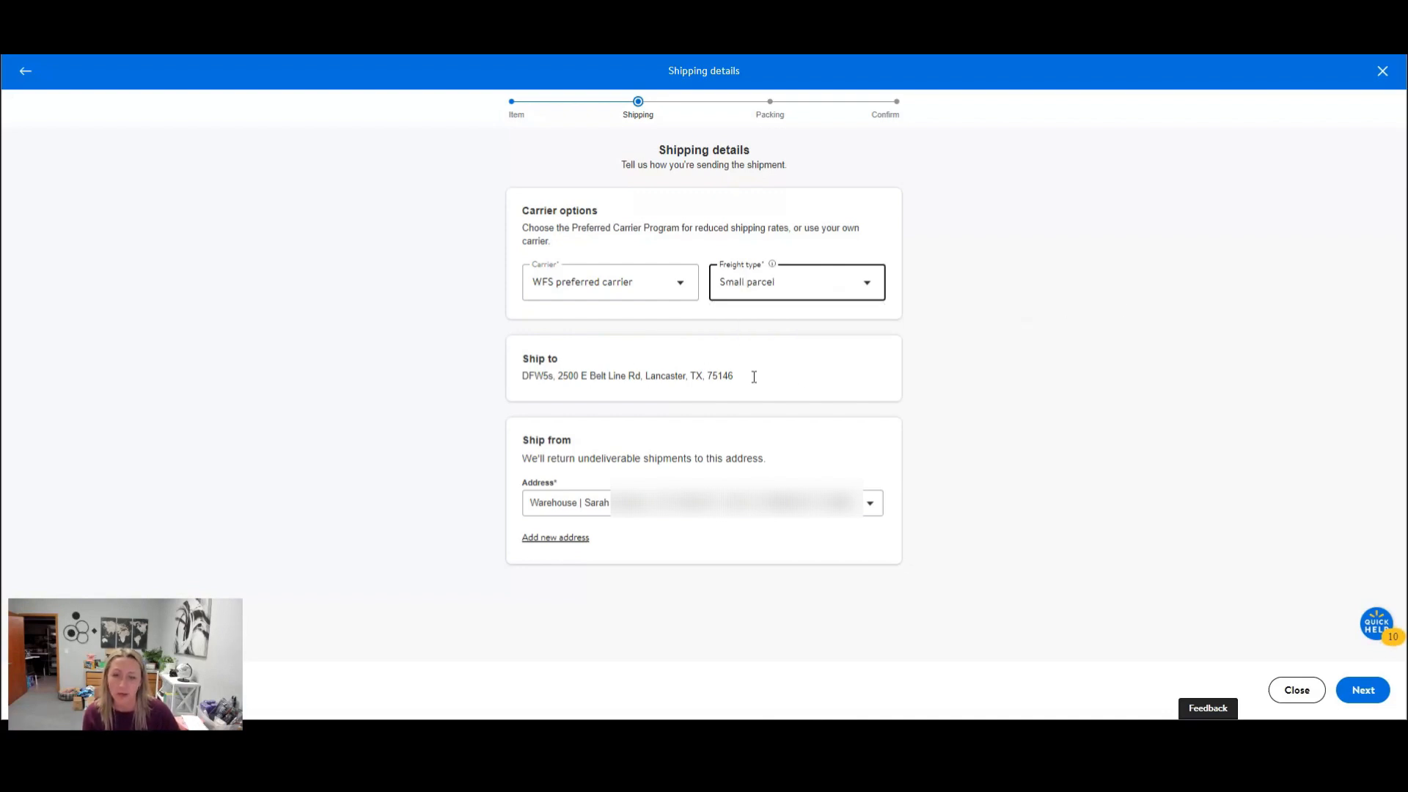
left_click(872, 506)
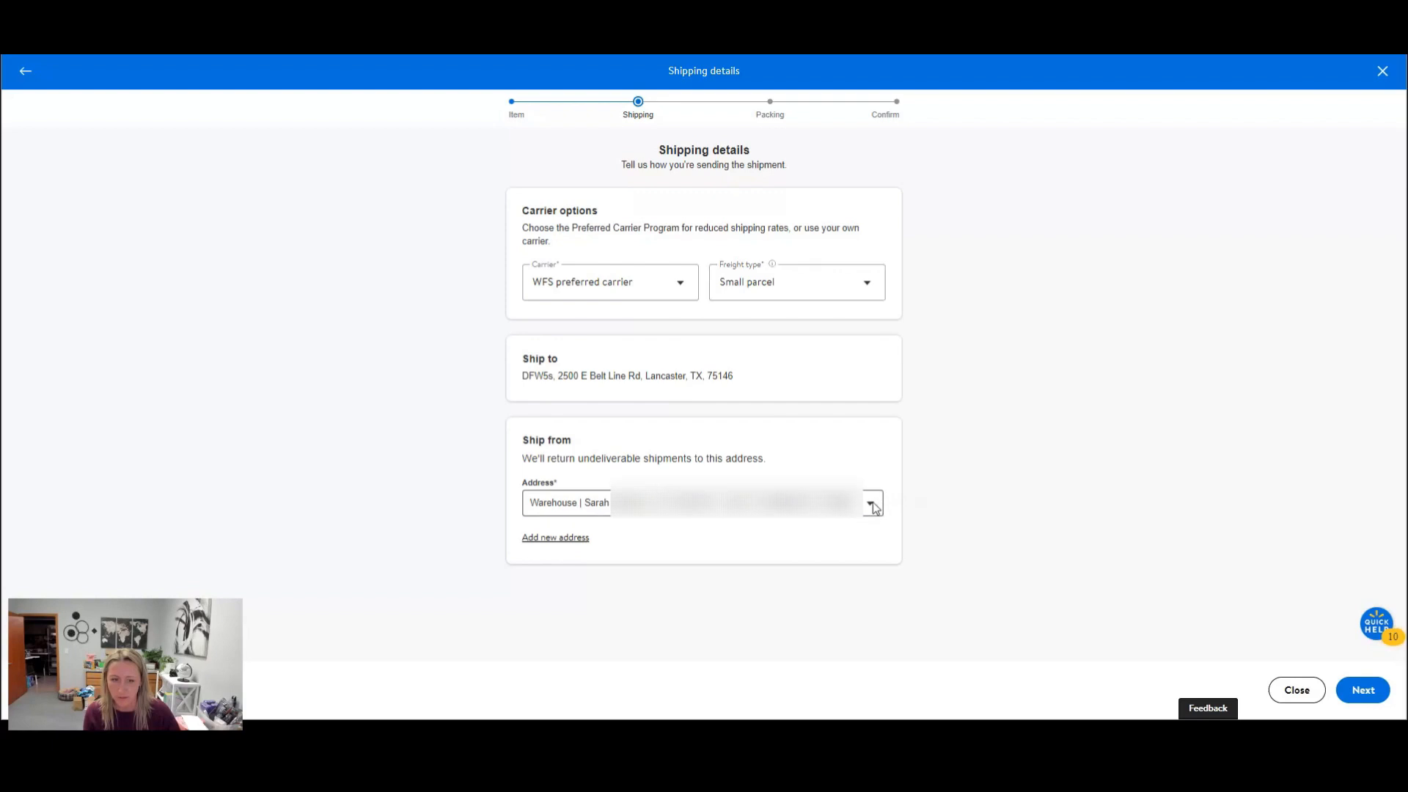
left_click(933, 493)
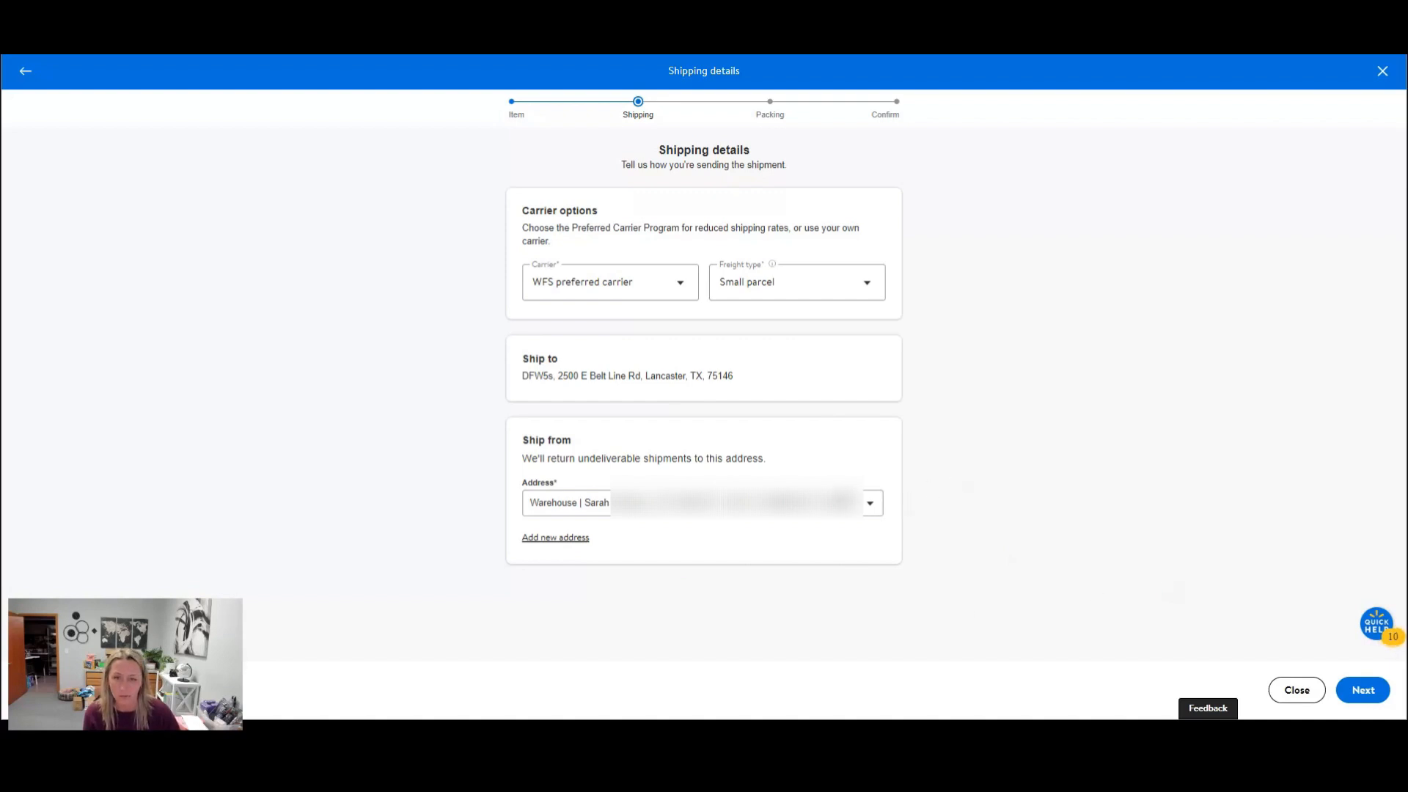
left_click(1361, 693)
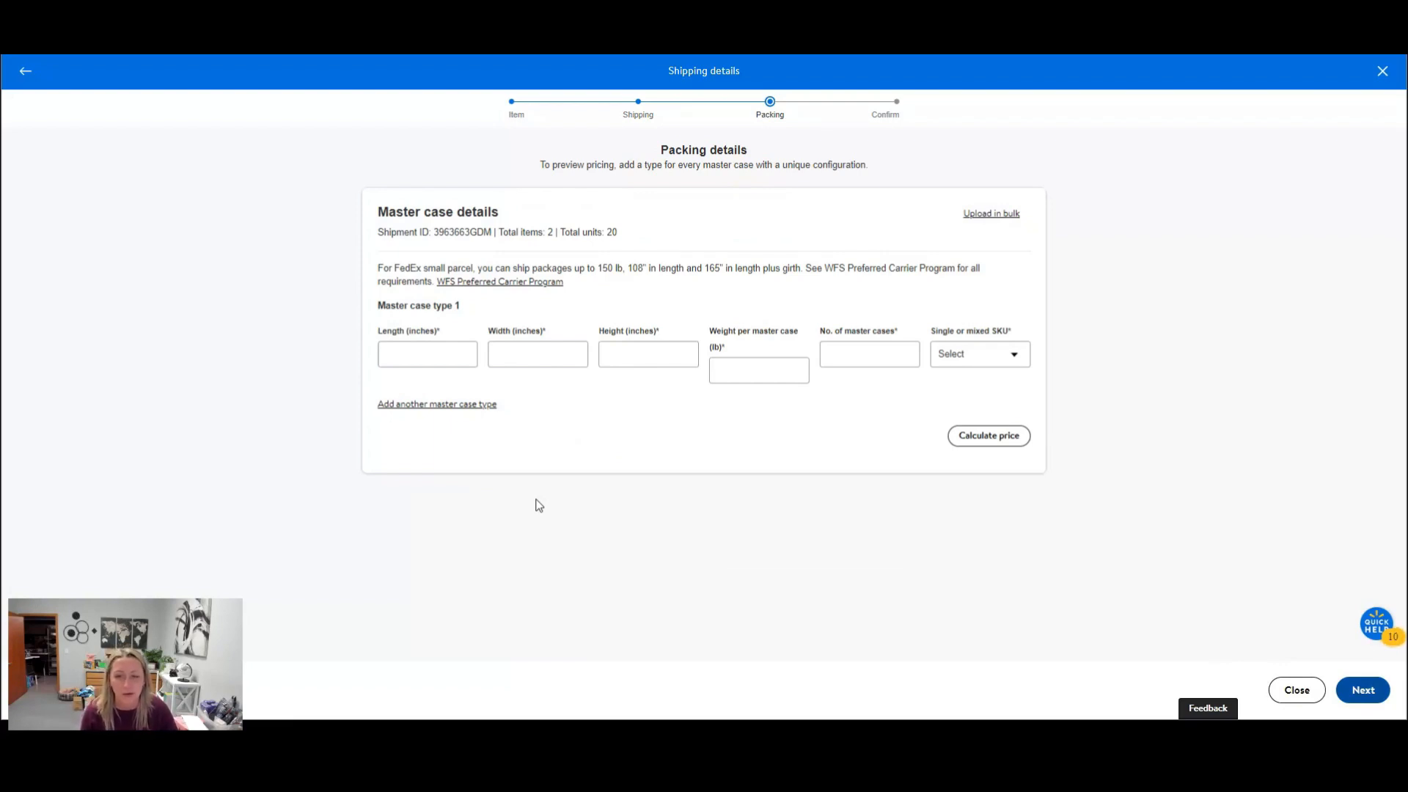
Set the dimensions of master case type 1 to 18 inches long, 18 inches wide and 18 inches high.
left_click(407, 354)
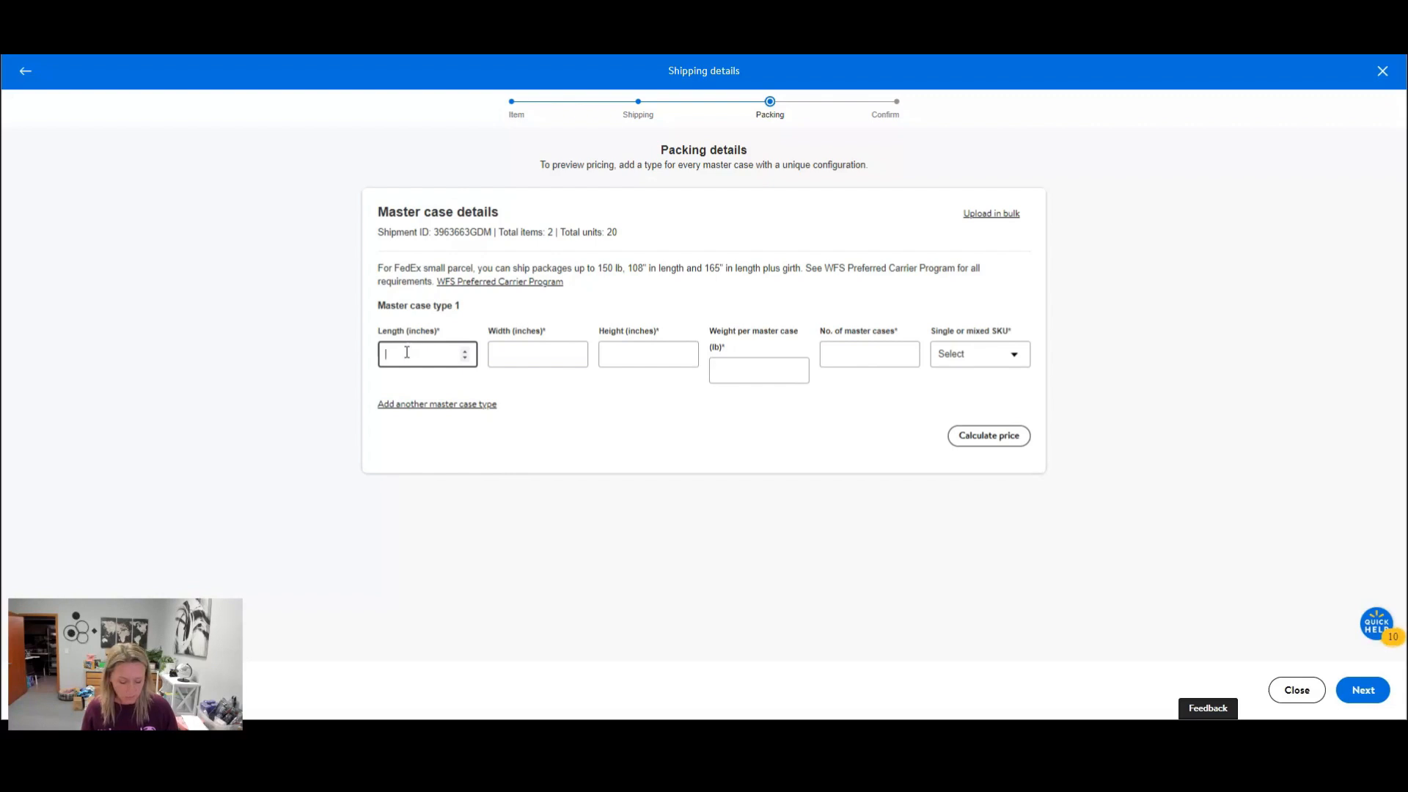
type("18")
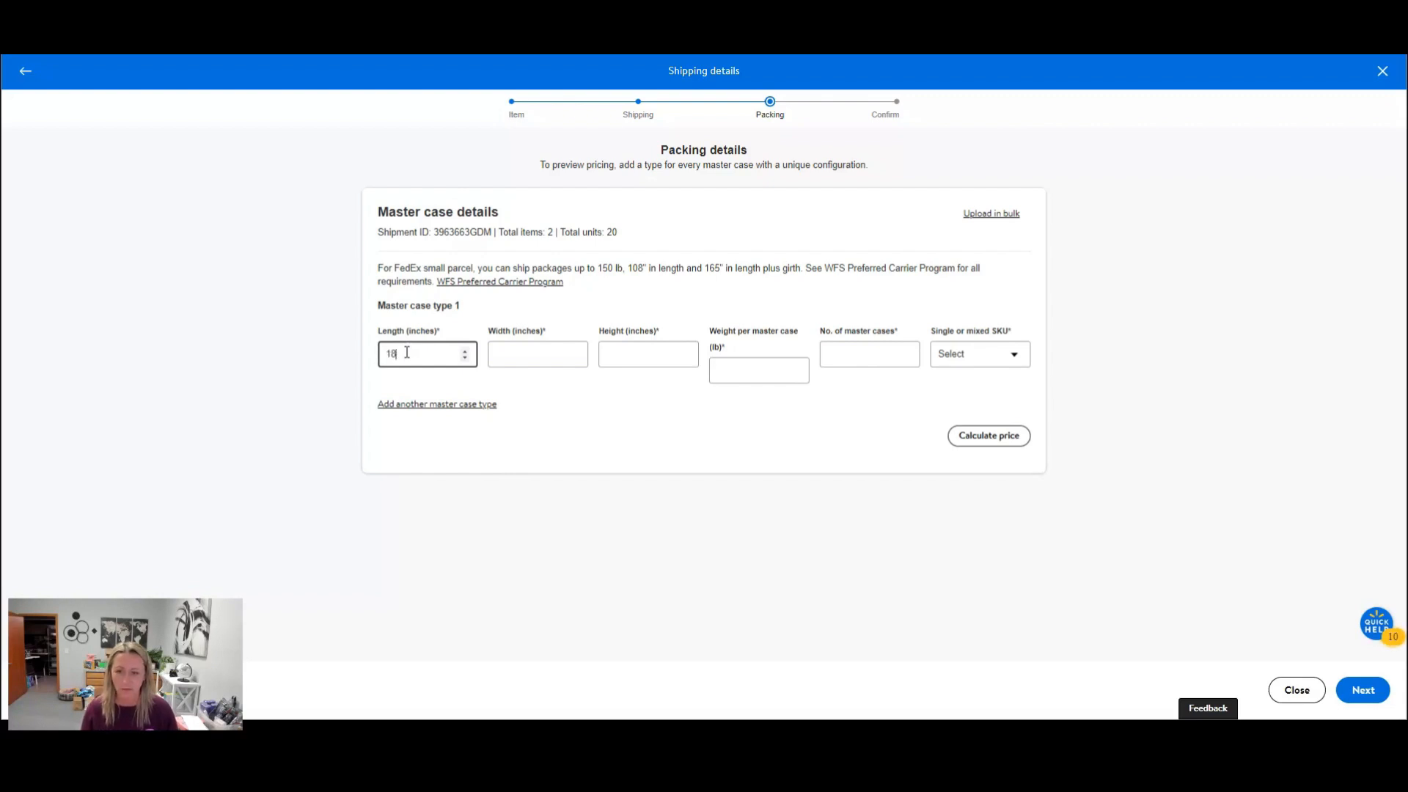
key("Tab")
type("18")
key("Tab")
type("18")
key("Tab")
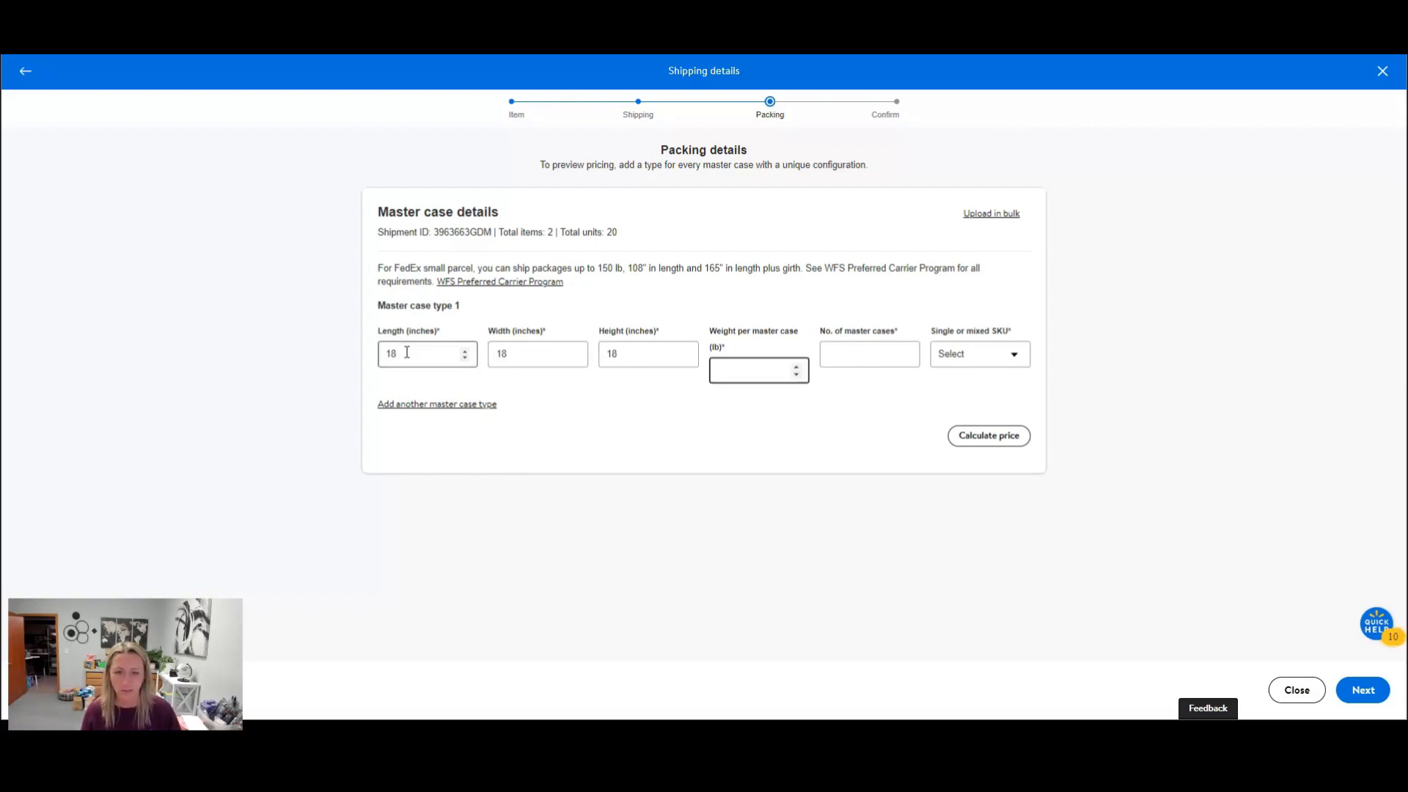
Give master case type 1 a weight of 5 lb, 1 master case, and the Single SKU option.
type("5")
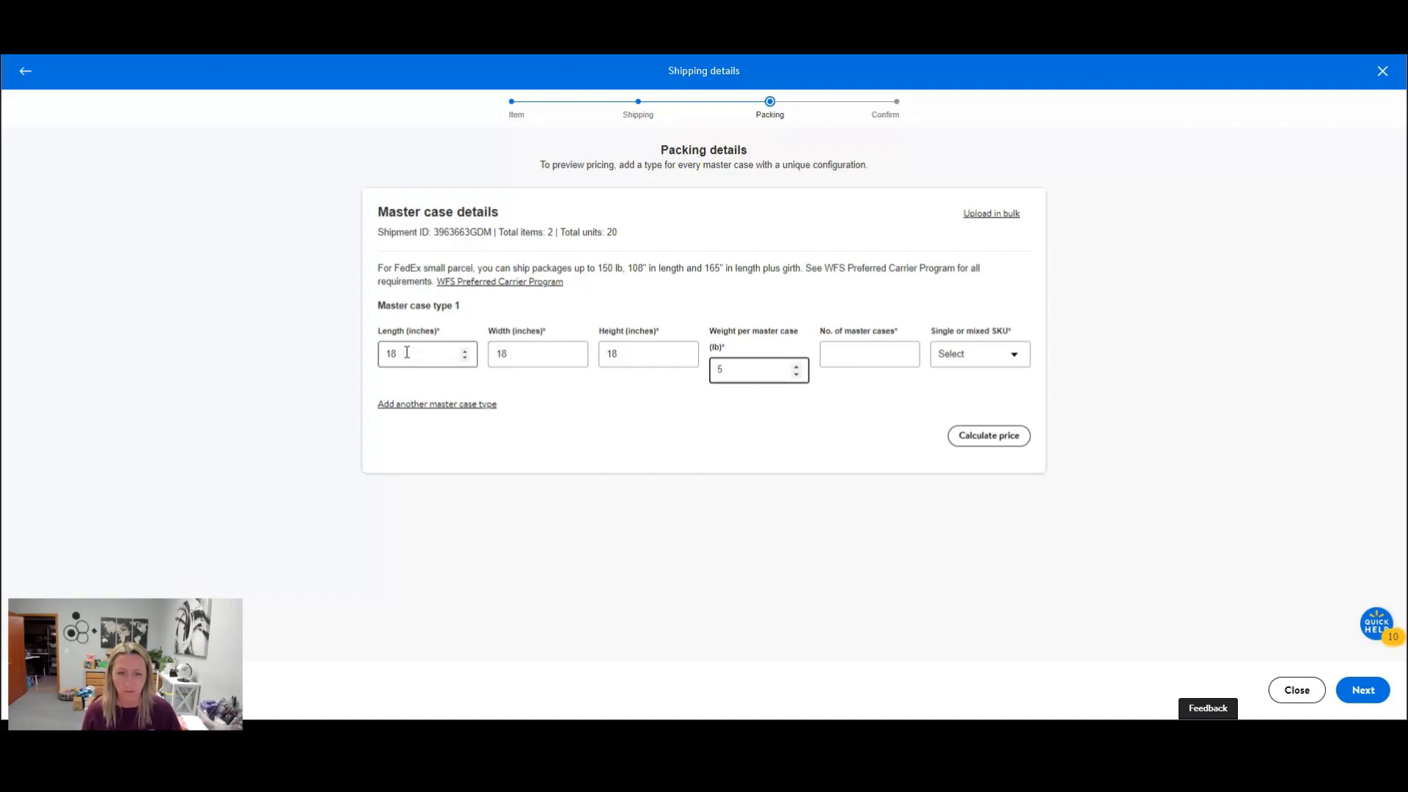
key("Tab")
key("Tab")
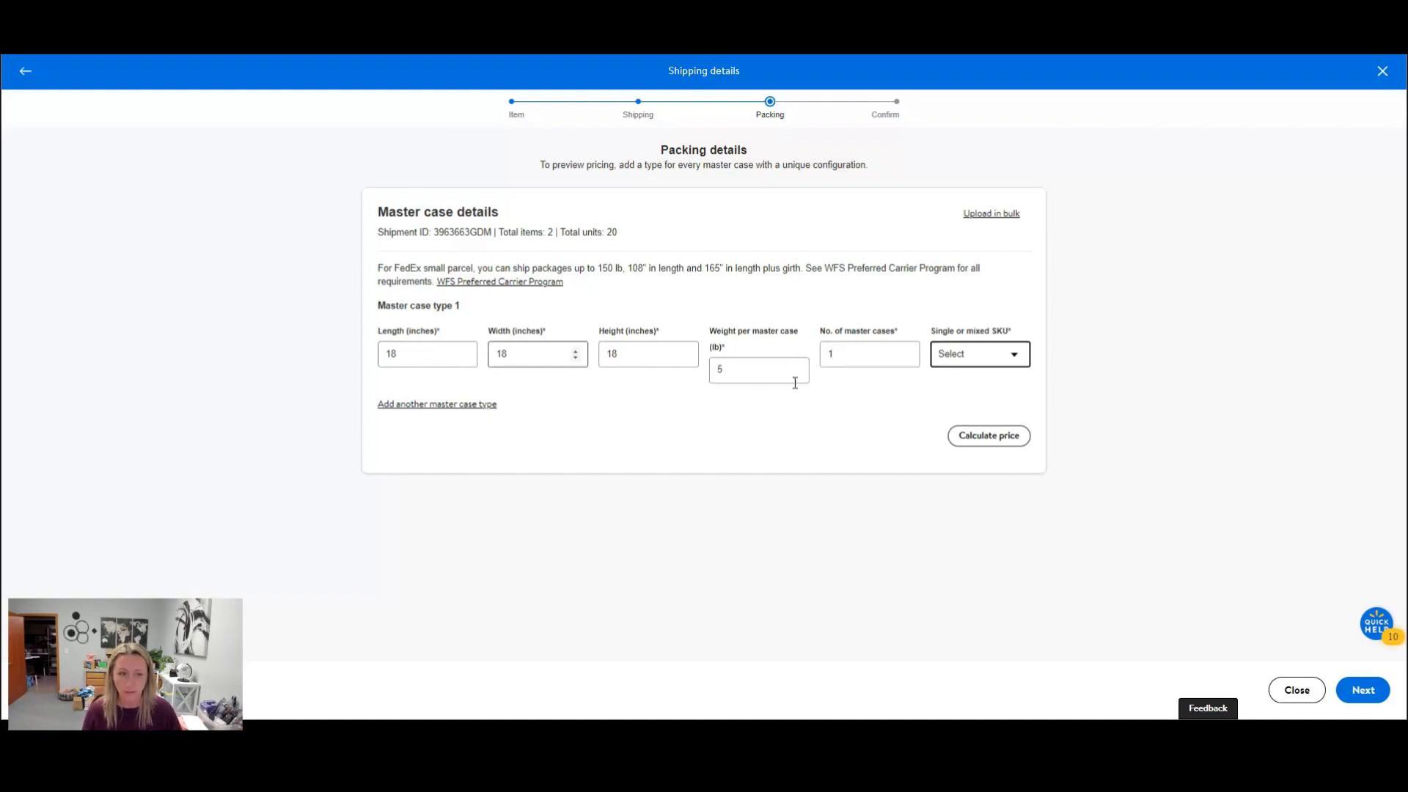
left_click(978, 358)
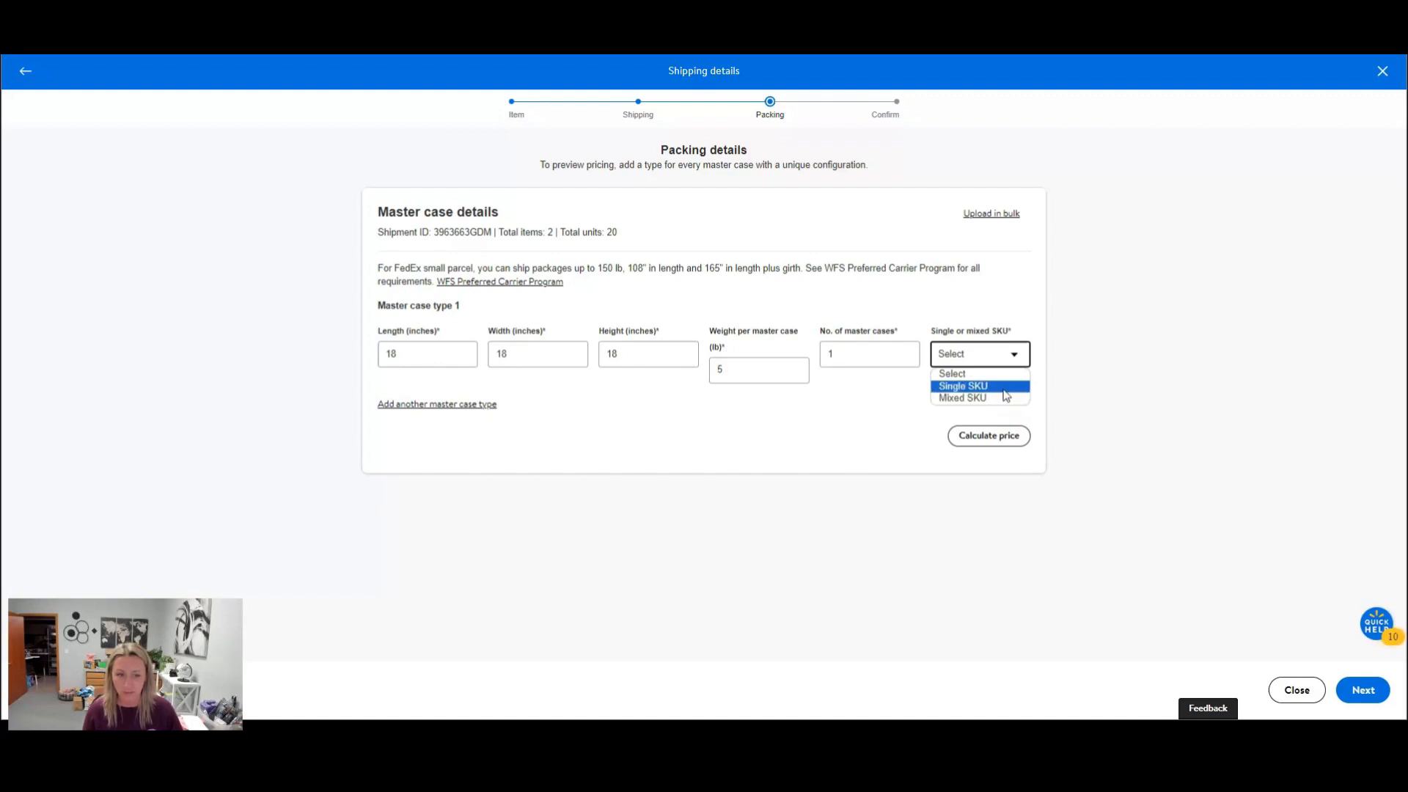
left_click(1004, 389)
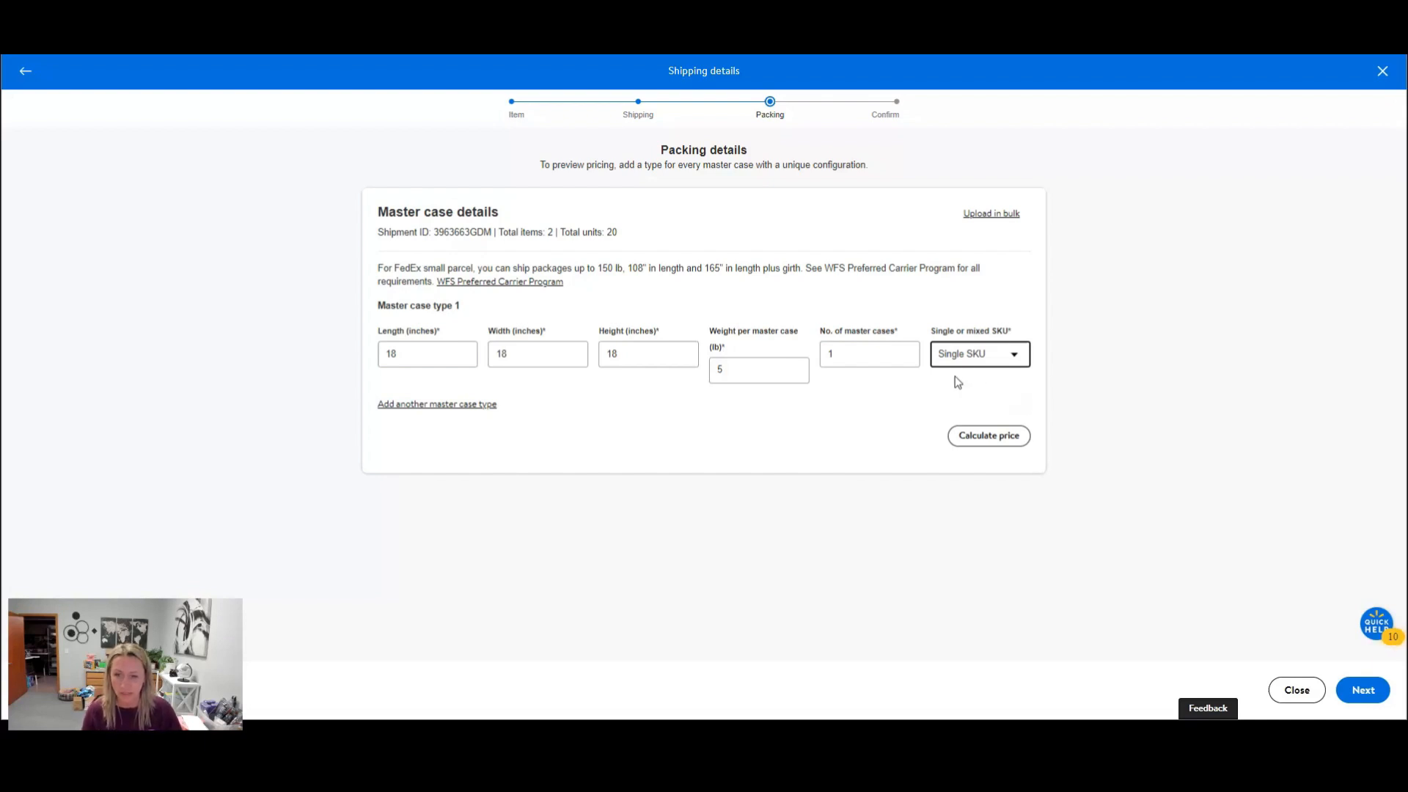
Add a second master case type measuring 18 inches long, 20 inches wide and 10 inches high.
left_click(472, 404)
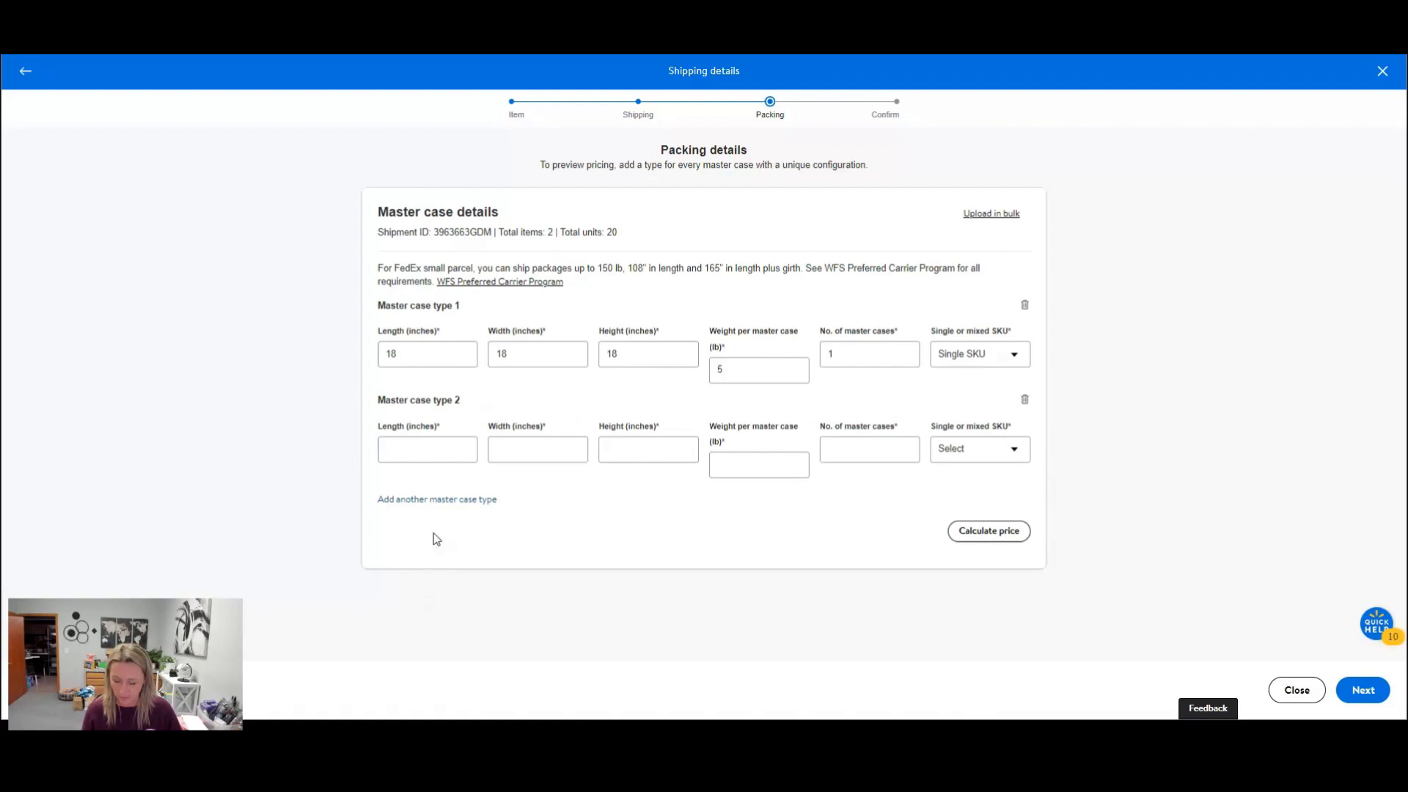
left_click(384, 450)
type("1")
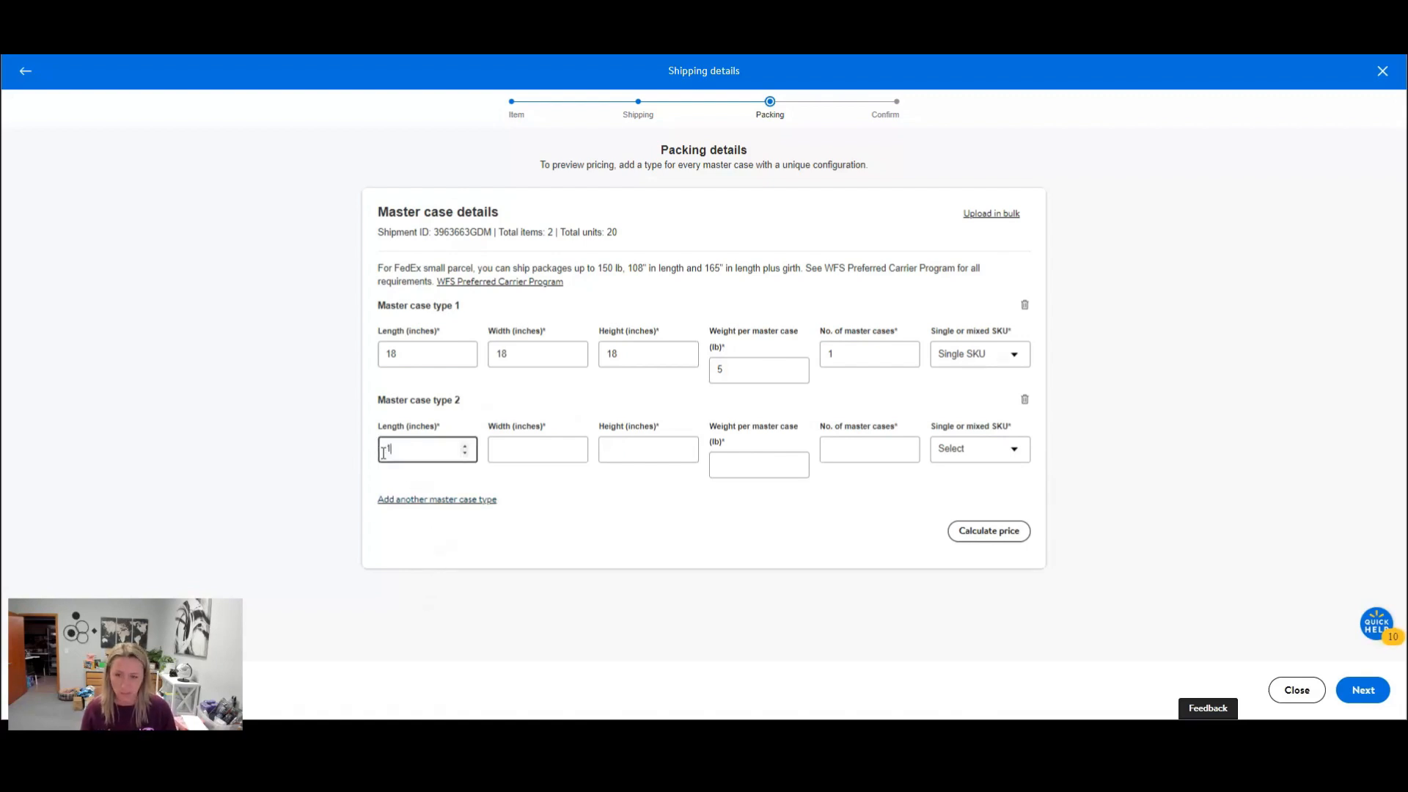
type("8")
key("Tab")
type("1")
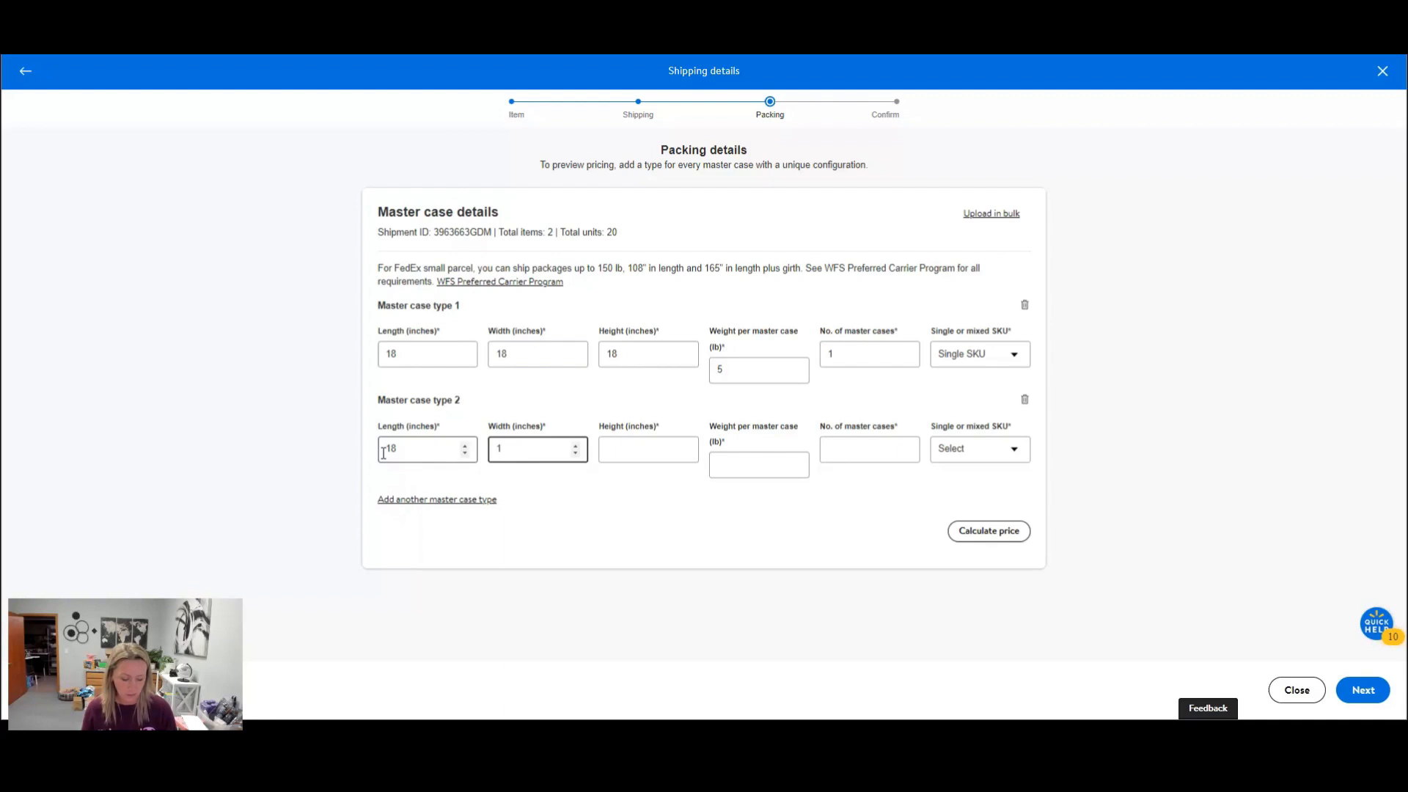
key("BackSpace")
type("20")
key("Tab")
type("10")
key("Tab")
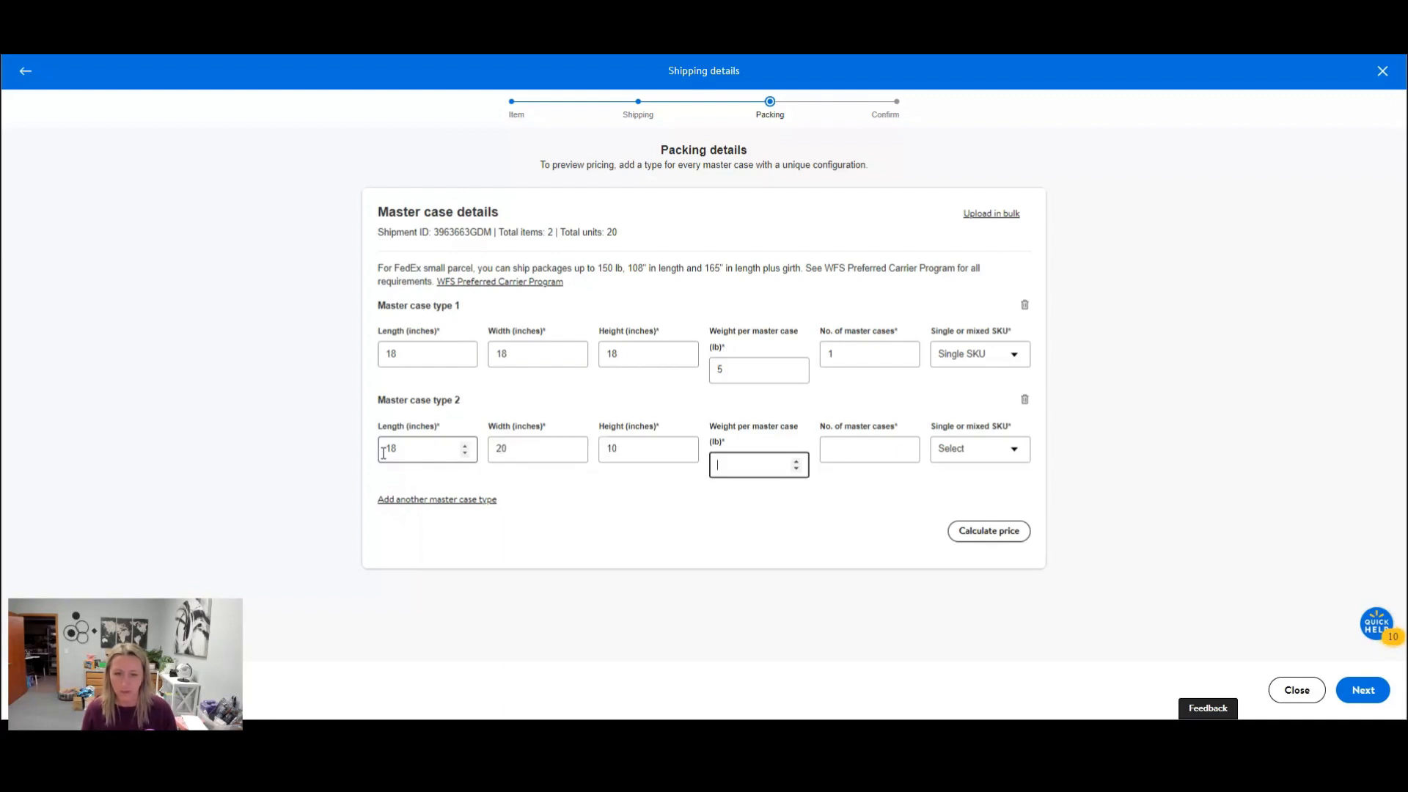
Give master case type 2 a weight of 5 lb, 1 master case, and the Mixed SKU option.
type("5")
key("Tab")
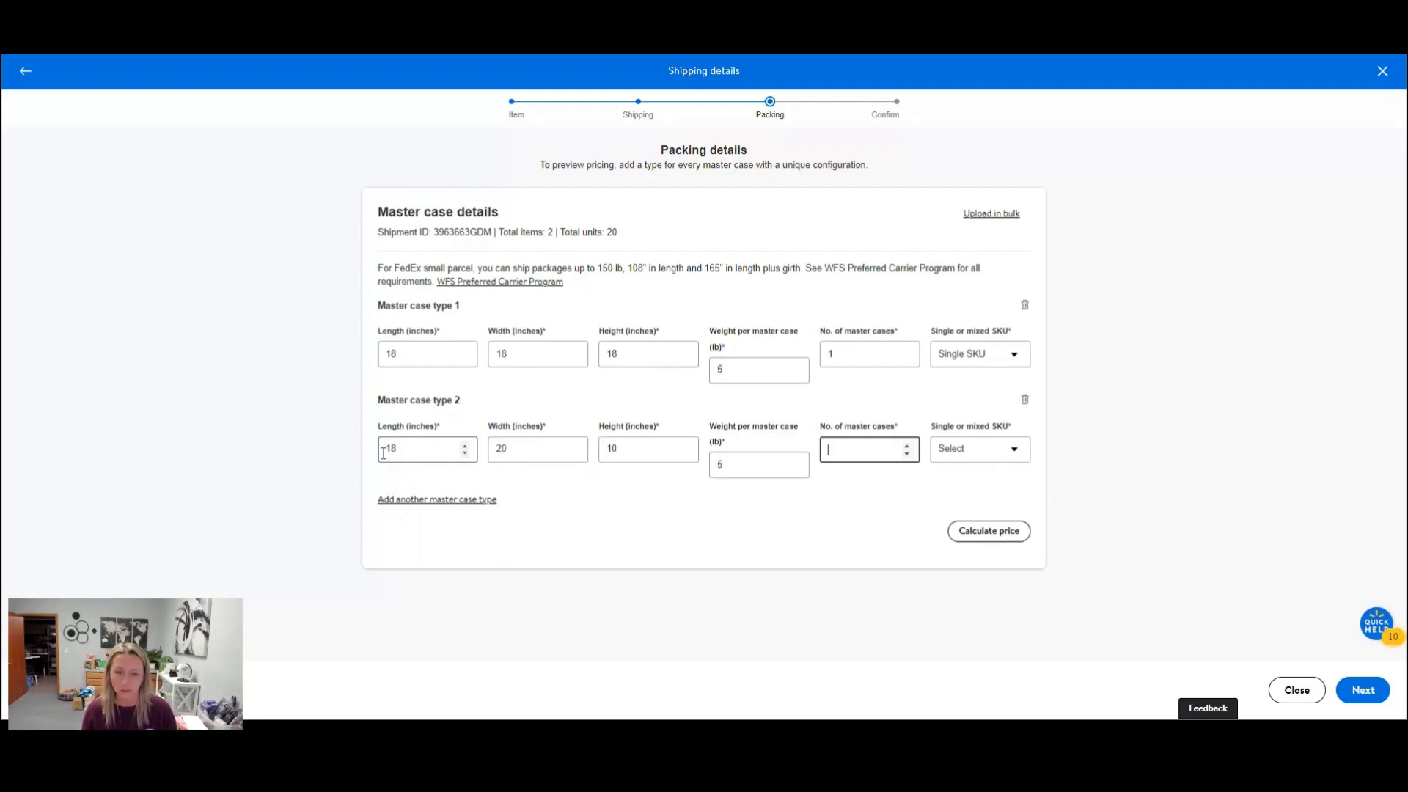
type("1")
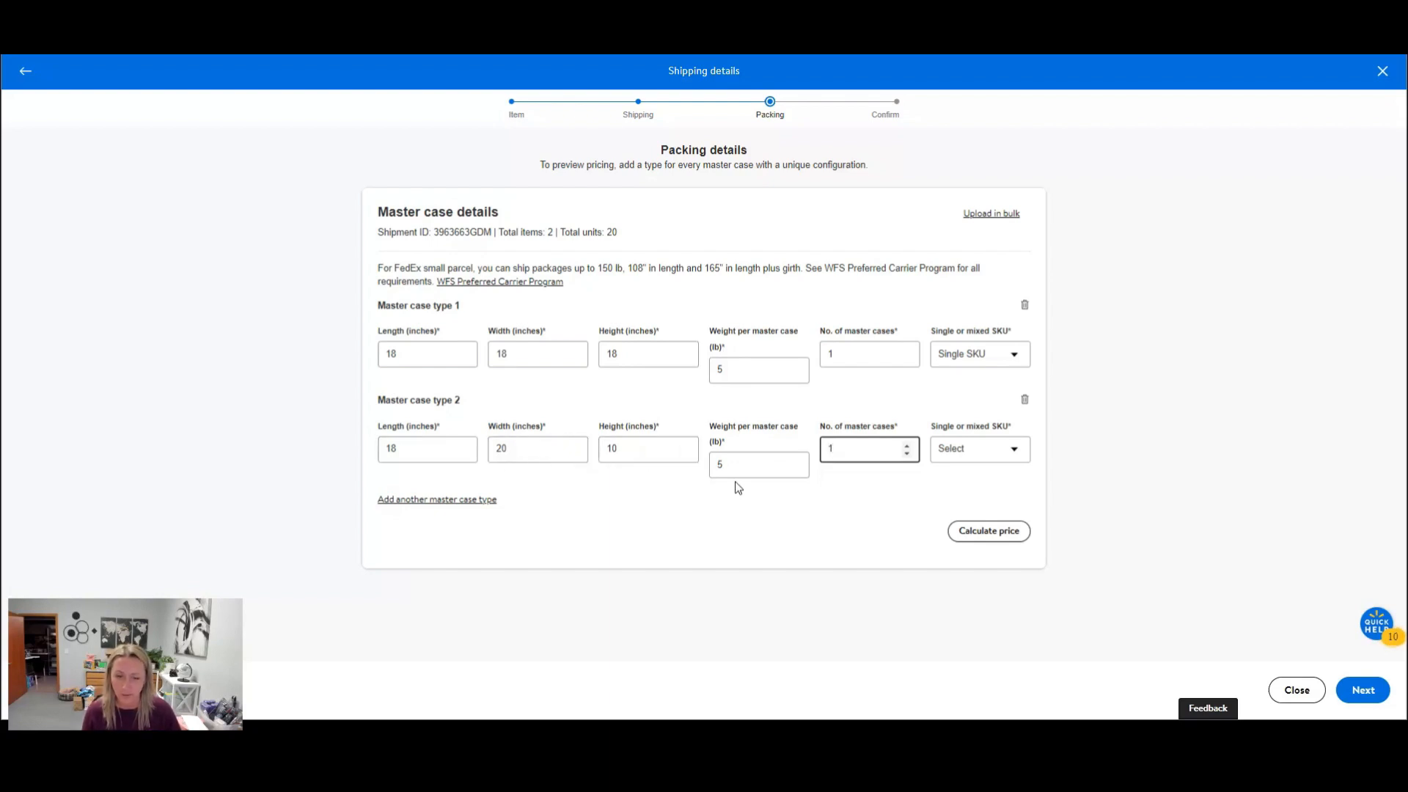
key("Tab")
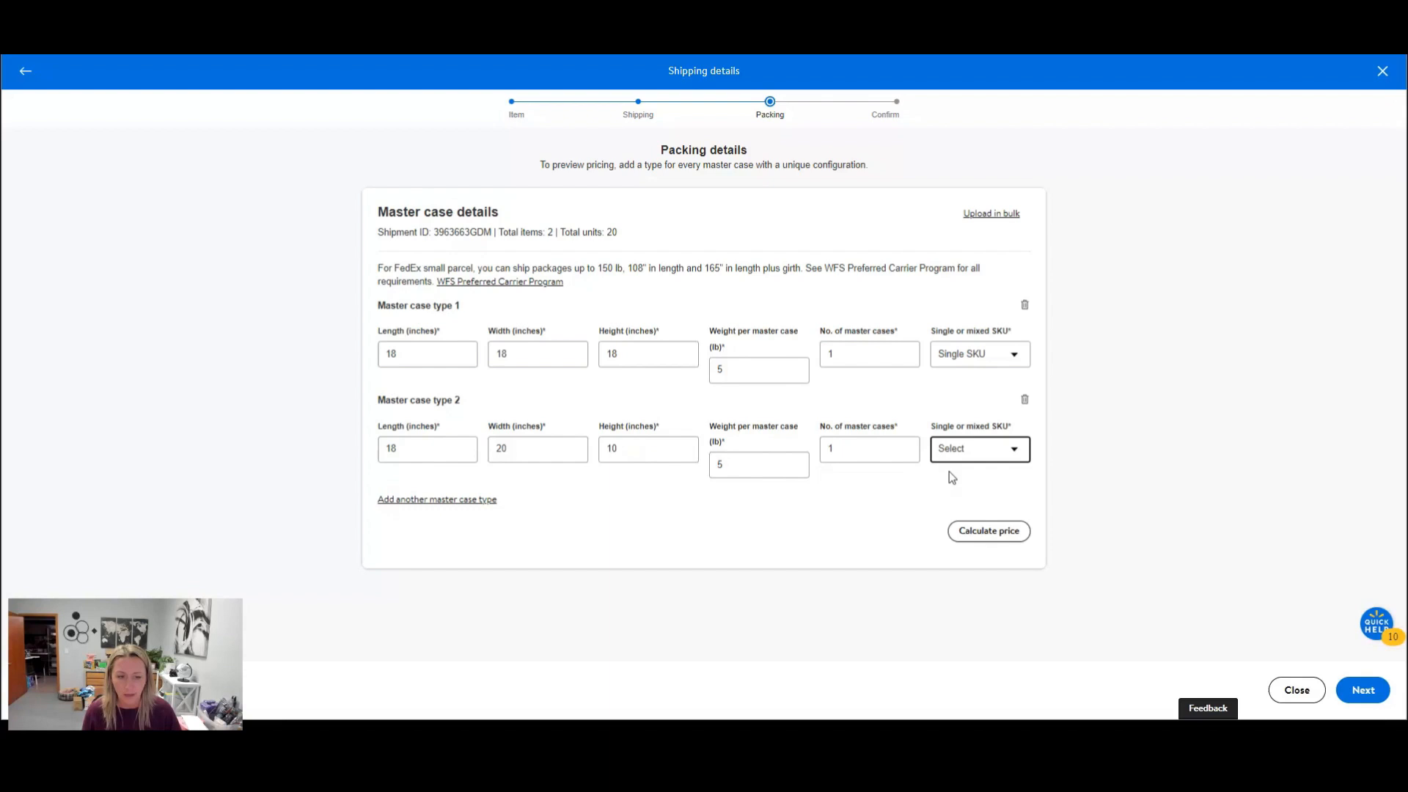
left_click(1001, 455)
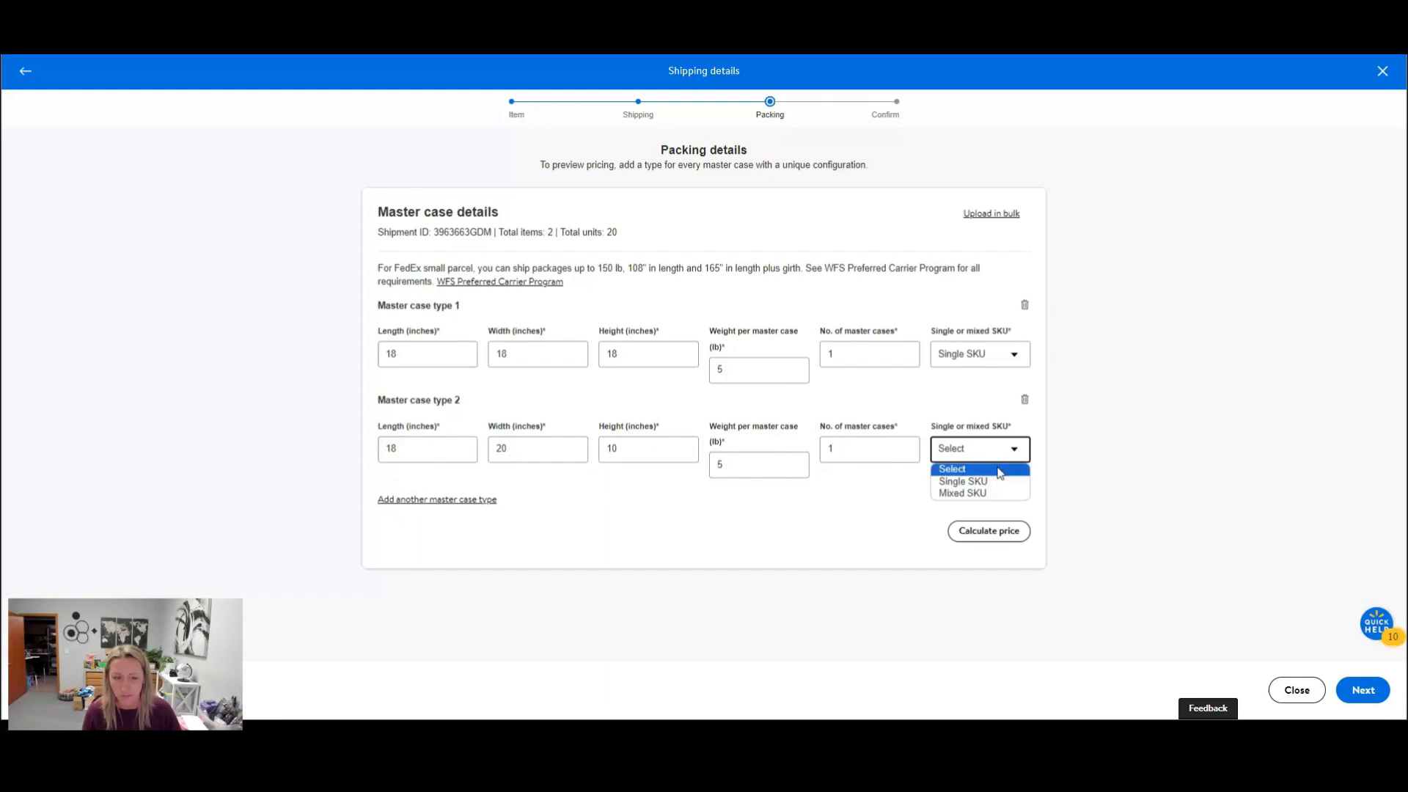
left_click(995, 494)
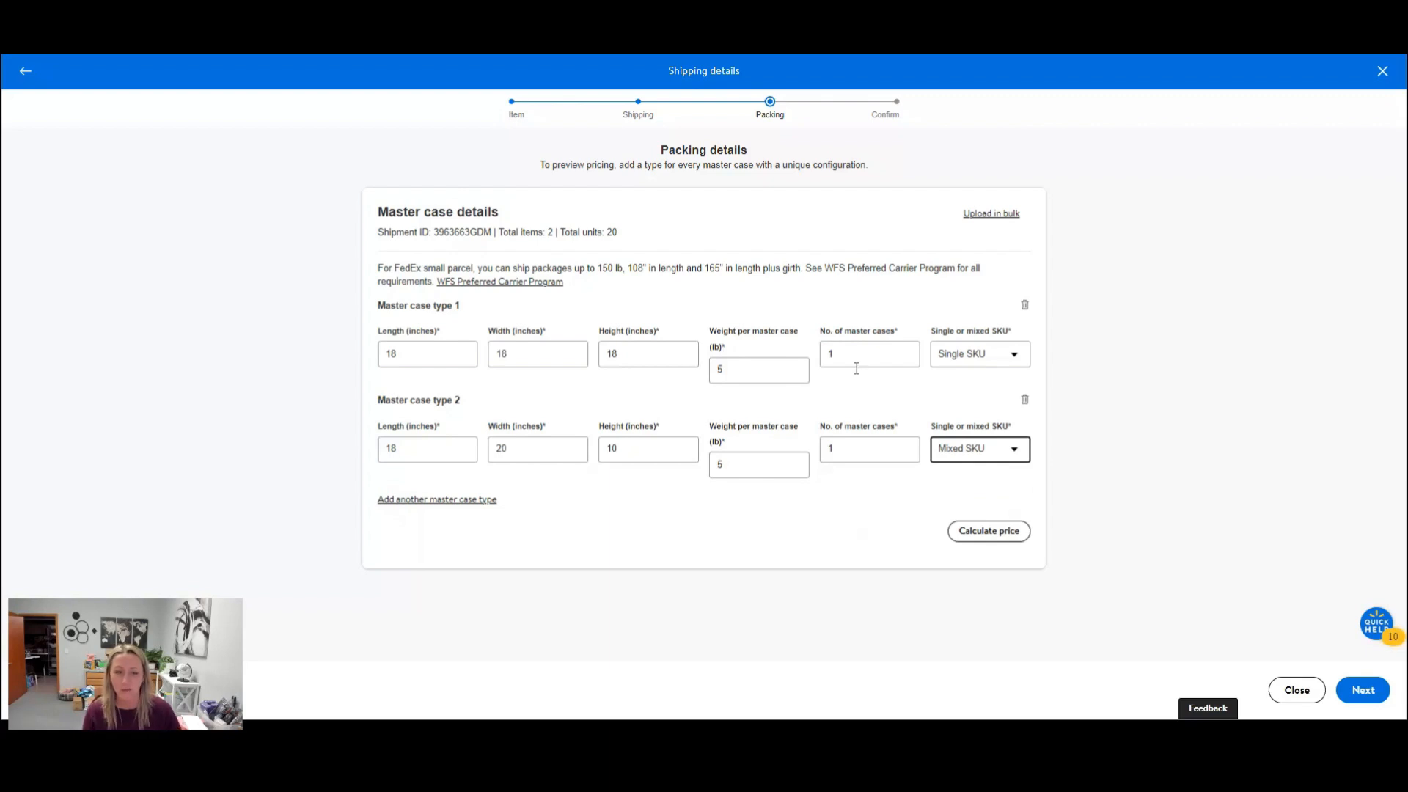
Try 2 as the number of master cases for master case type 1, and set it back to 1.
left_click_drag(900, 335, 826, 334)
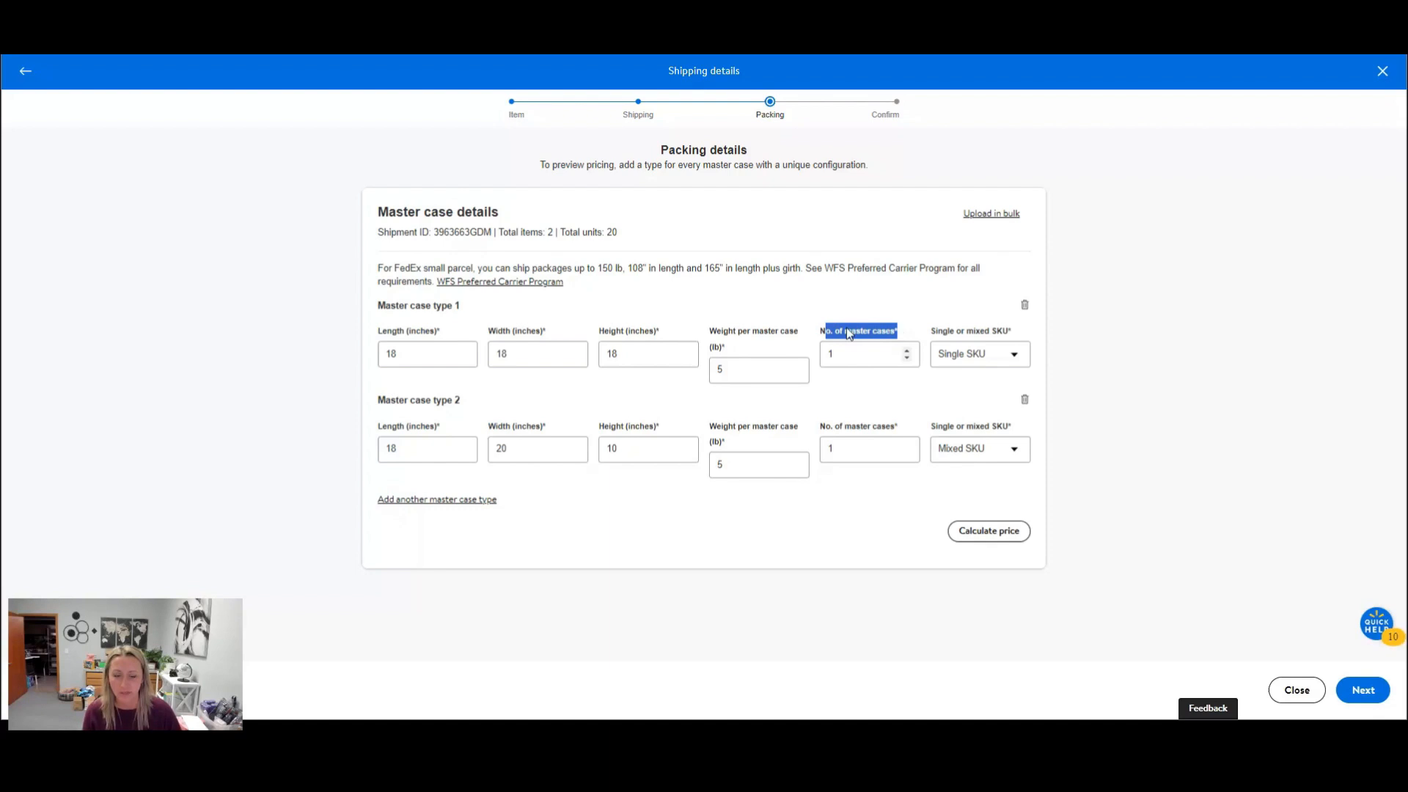
left_click(850, 362)
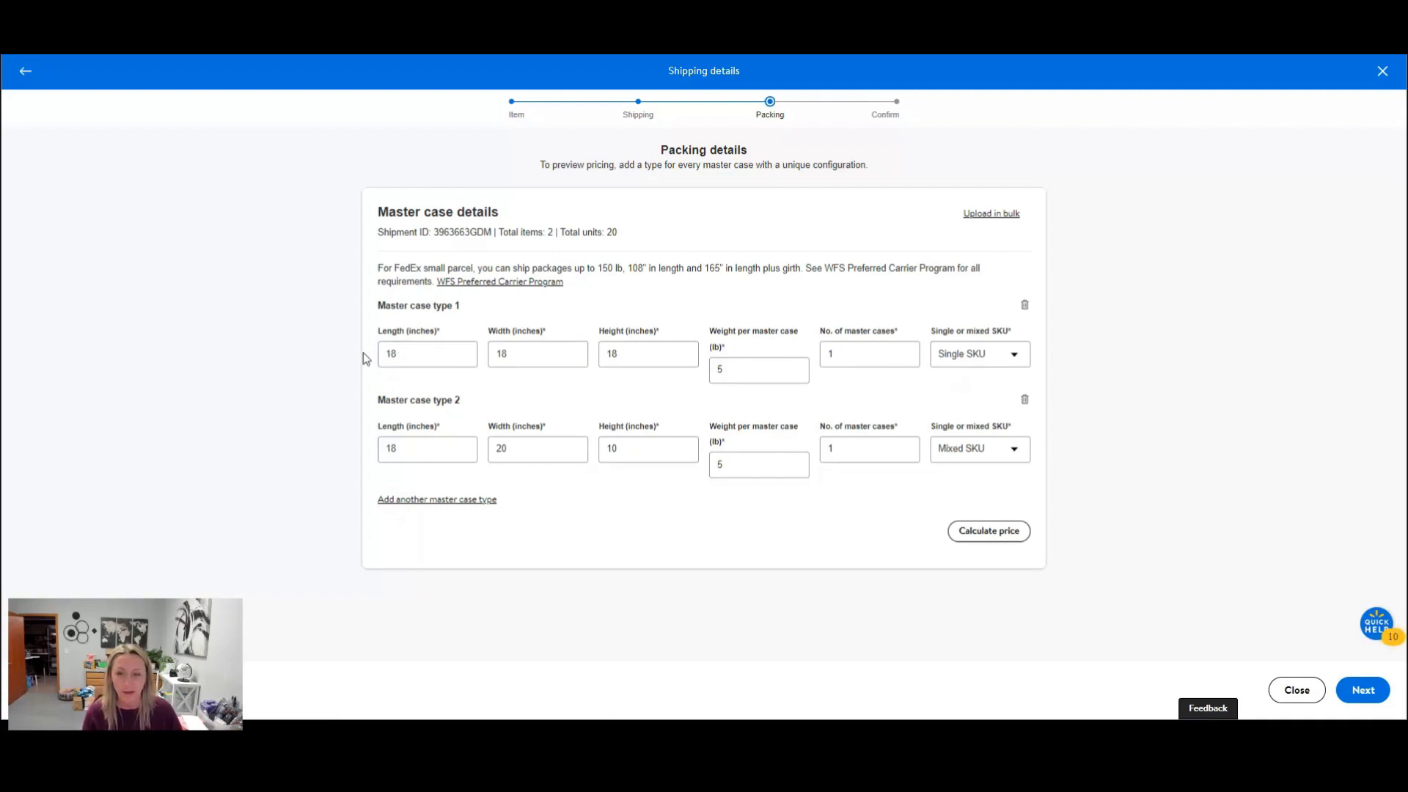
double_click(828, 358)
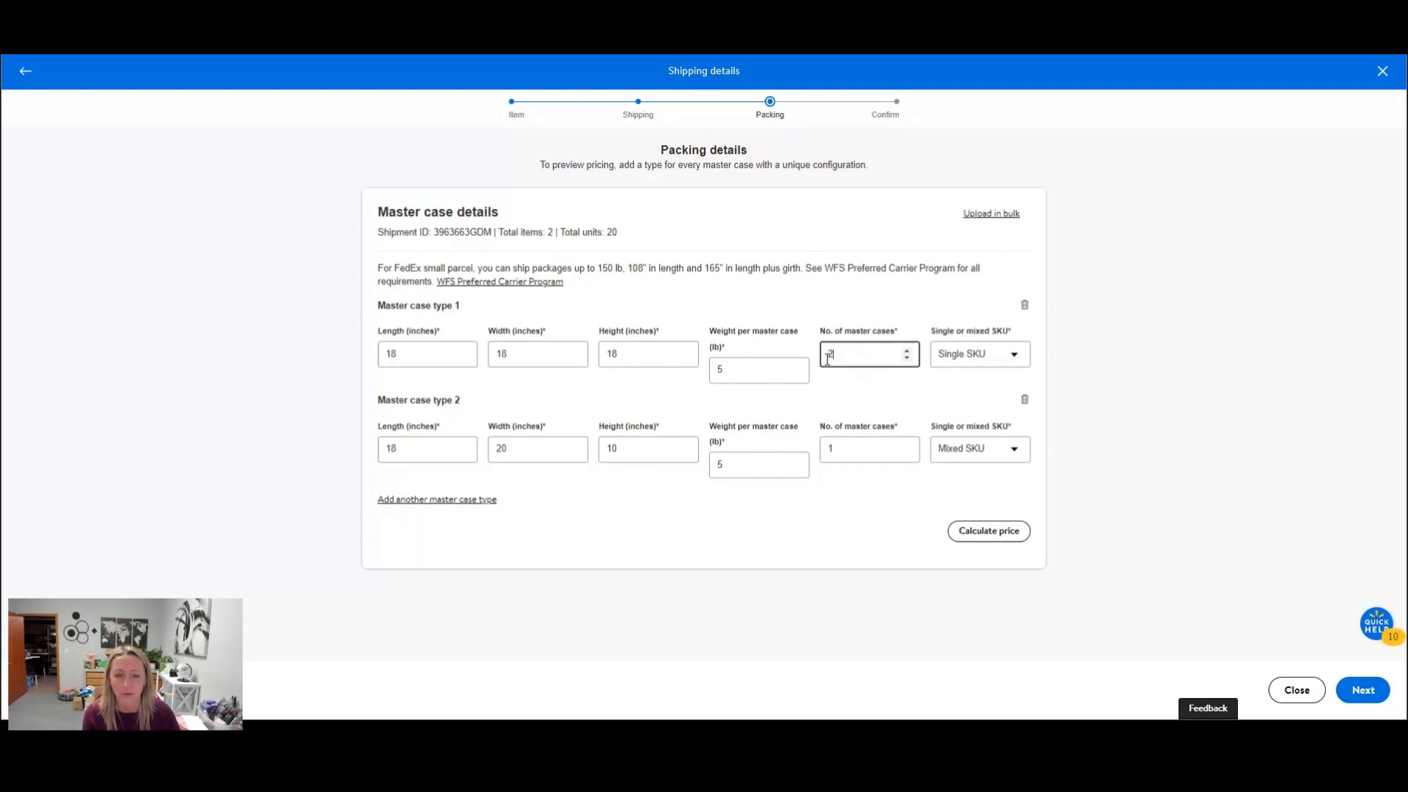
left_click_drag(827, 354, 855, 347)
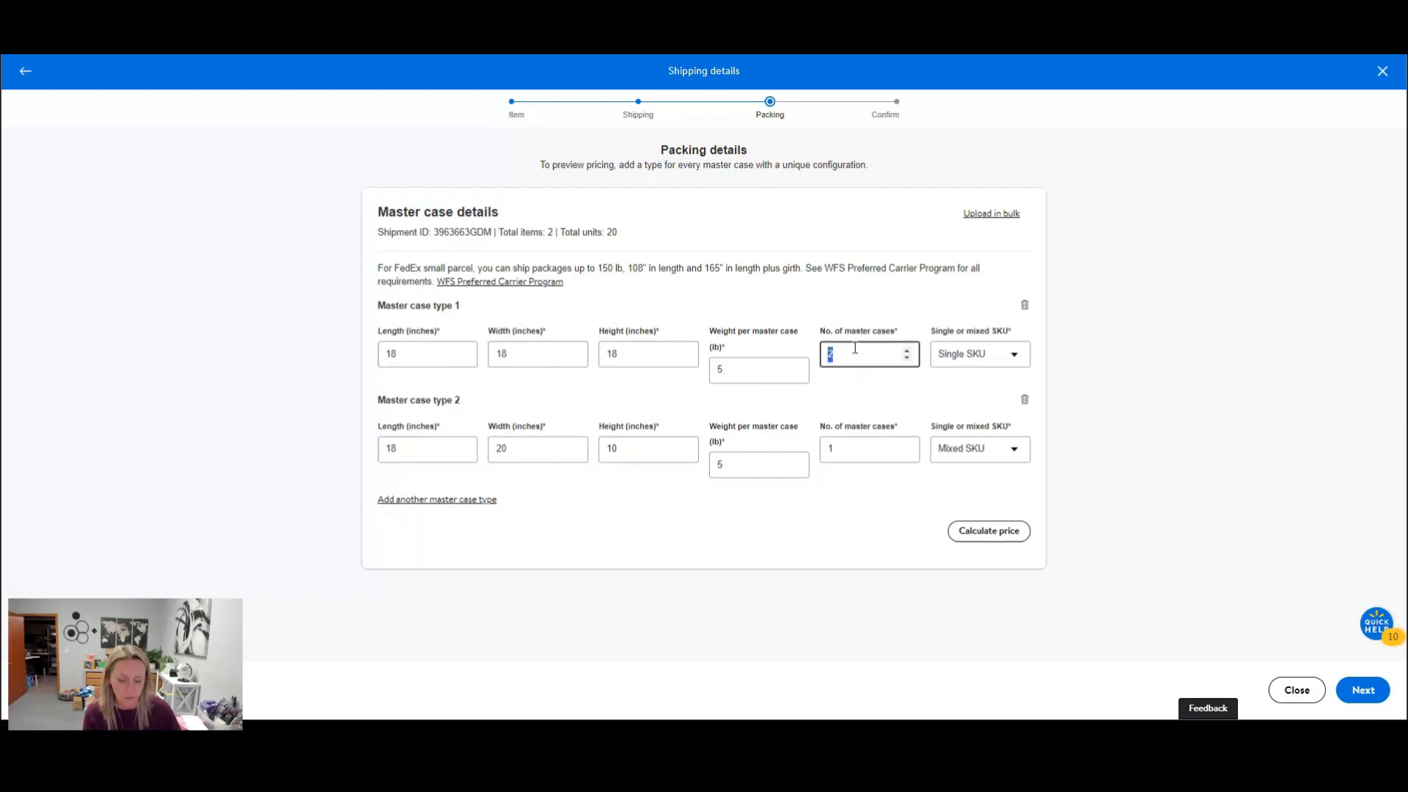
type("21")
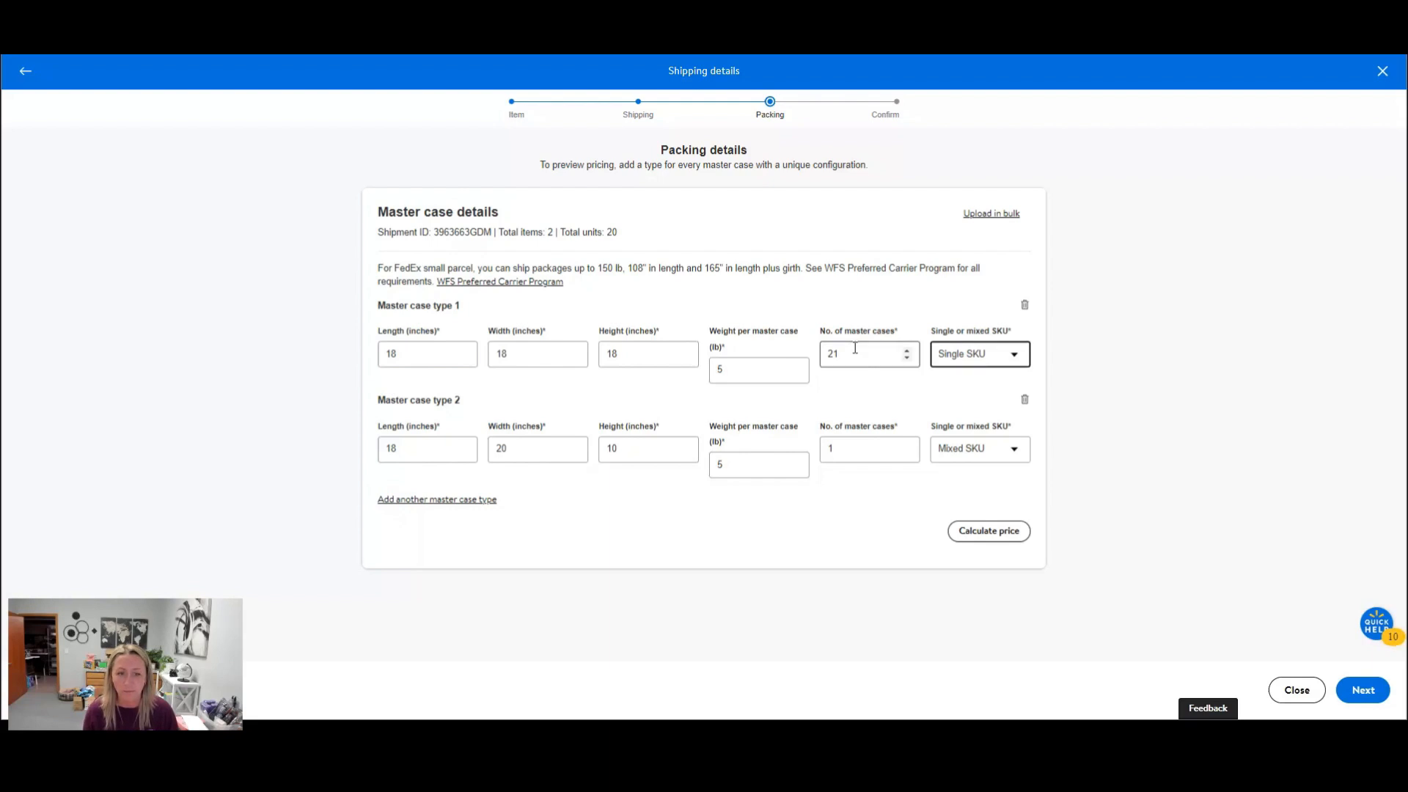
key("BackSpace")
type("1")
Calculate the shipping price for both master case types and continue to the shipment confirmation.
left_click(981, 537)
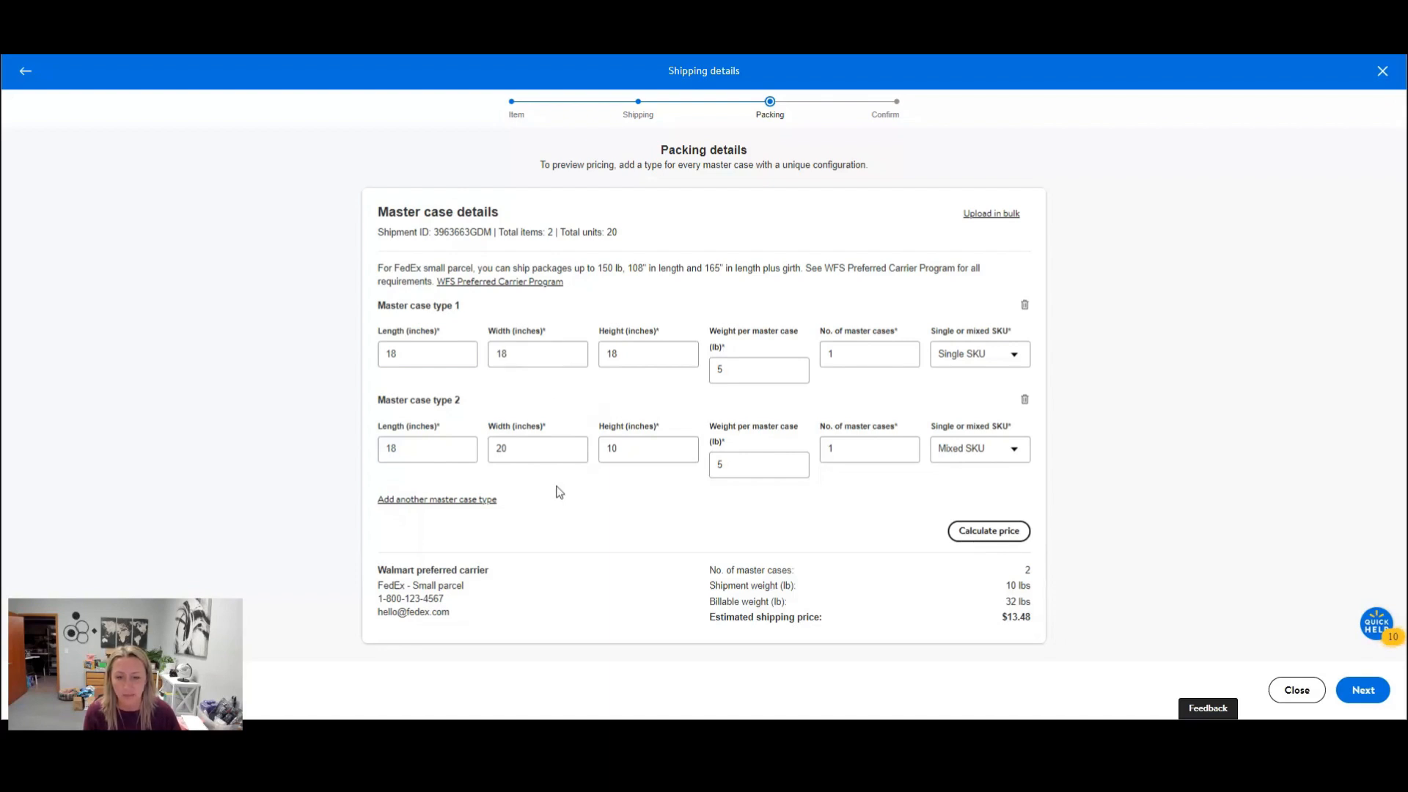
left_click(1374, 690)
left_click(1373, 692)
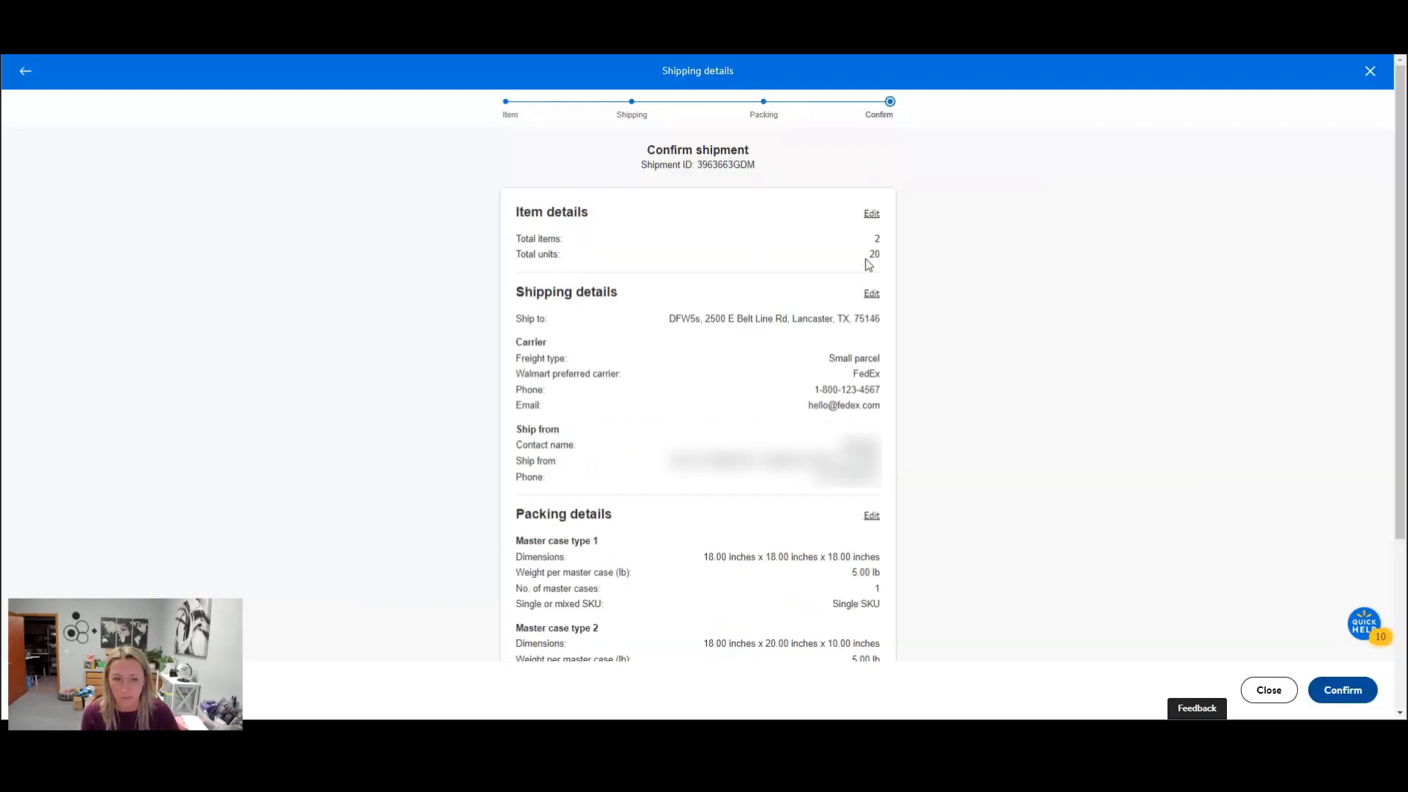
Accept the price estimate and the WFS Preferred Carrier terms, confirm the shipment, and dismiss the success message.
scroll(868, 265, "down", 3)
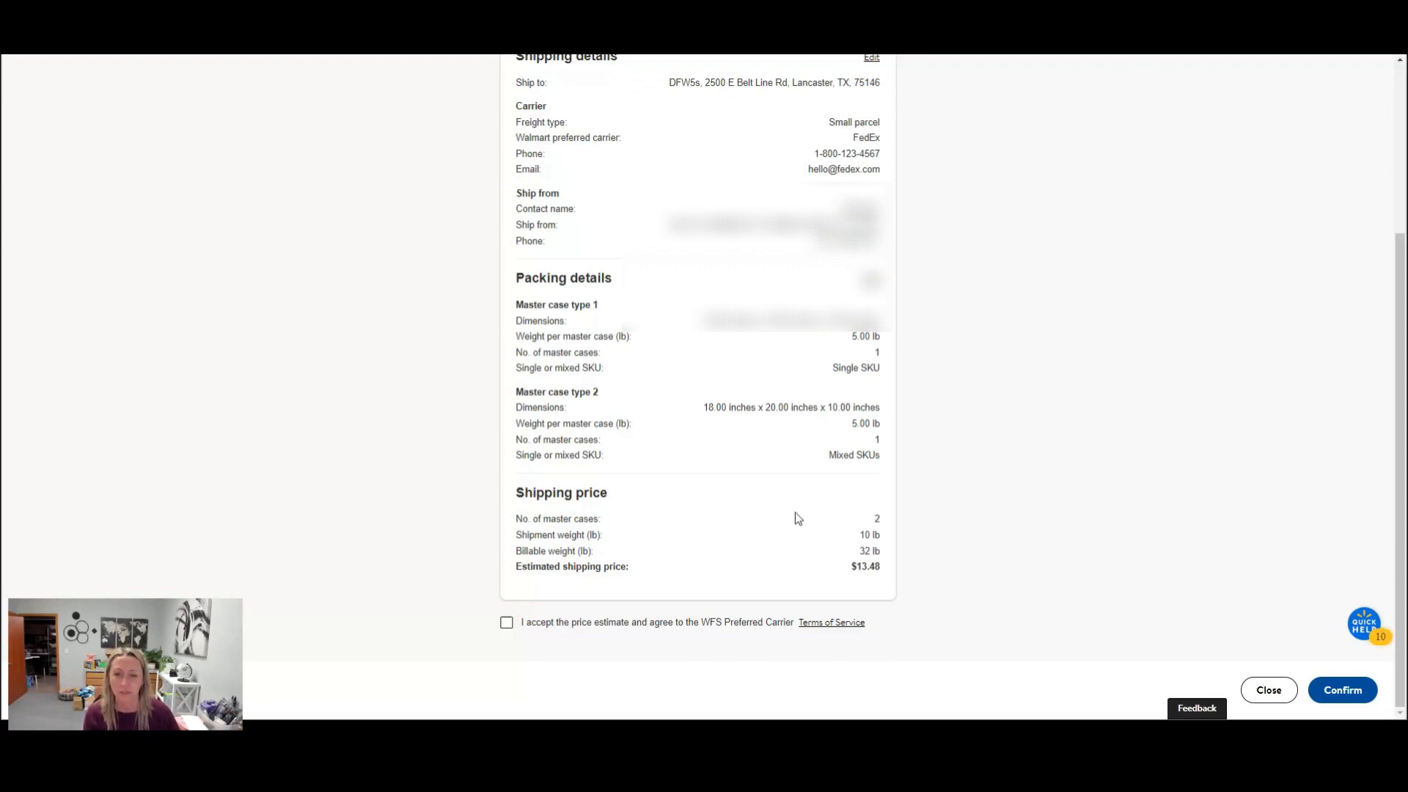
left_click(507, 623)
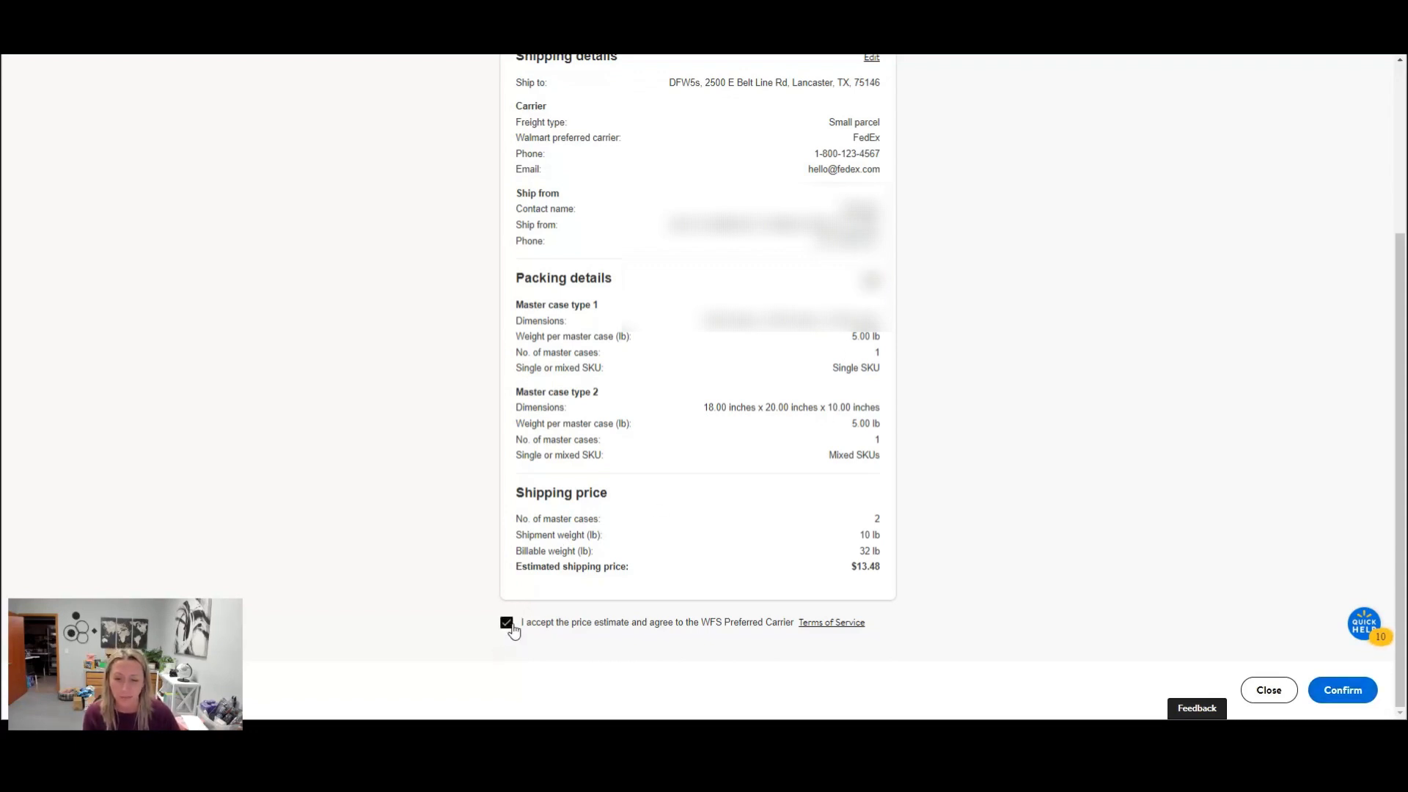
left_click(1342, 695)
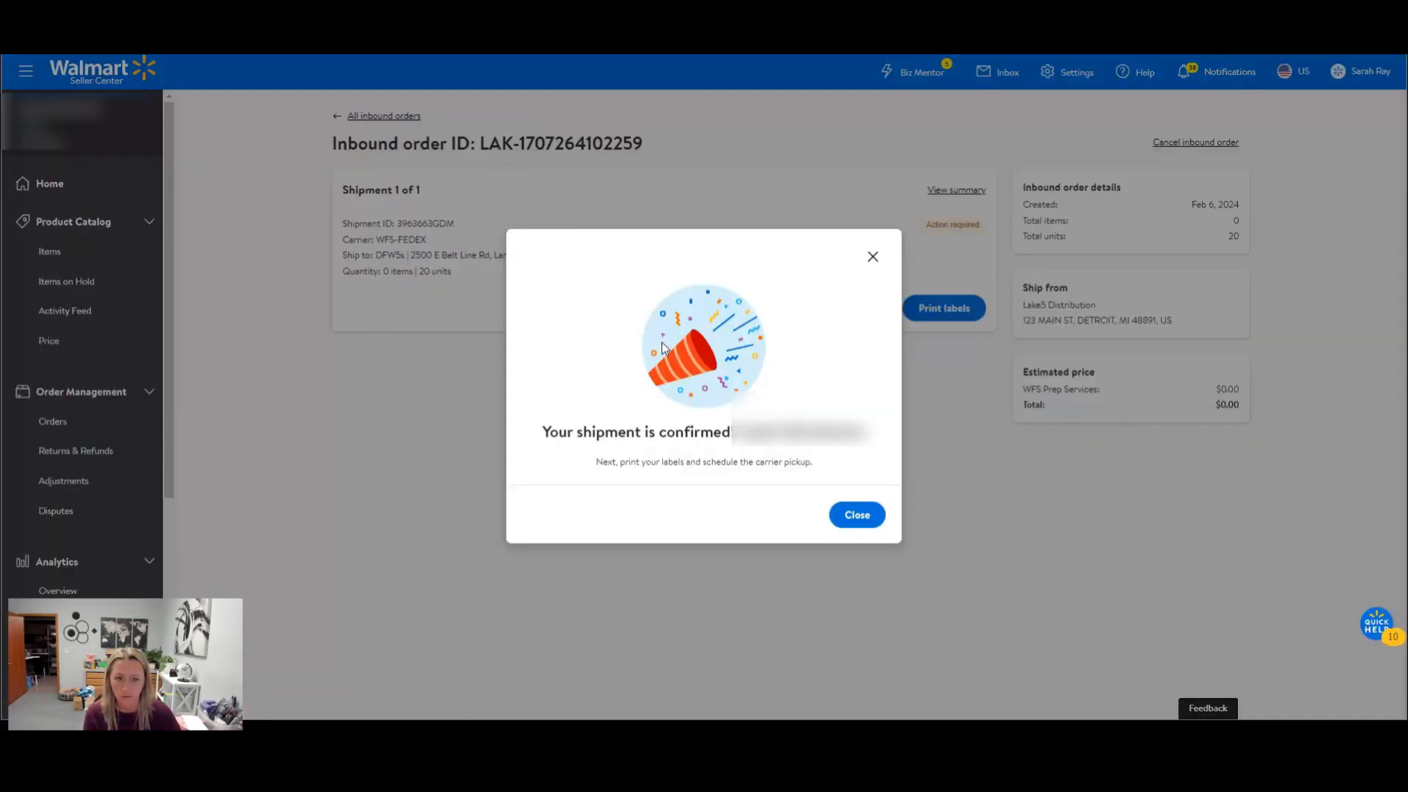
left_click(856, 515)
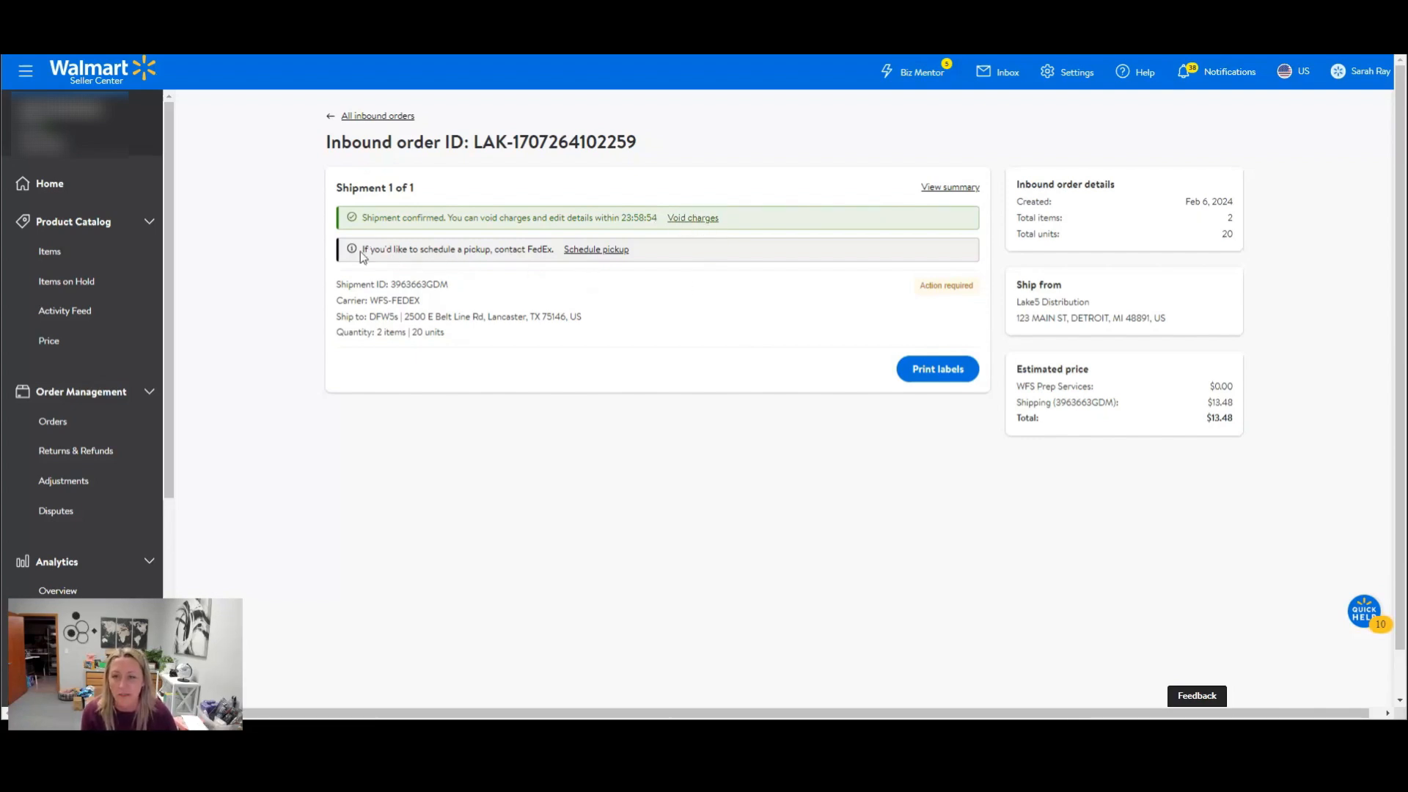
Open the FedEx pickup scheduling page from the confirmed shipment's pickup notice.
left_click_drag(361, 255, 561, 260)
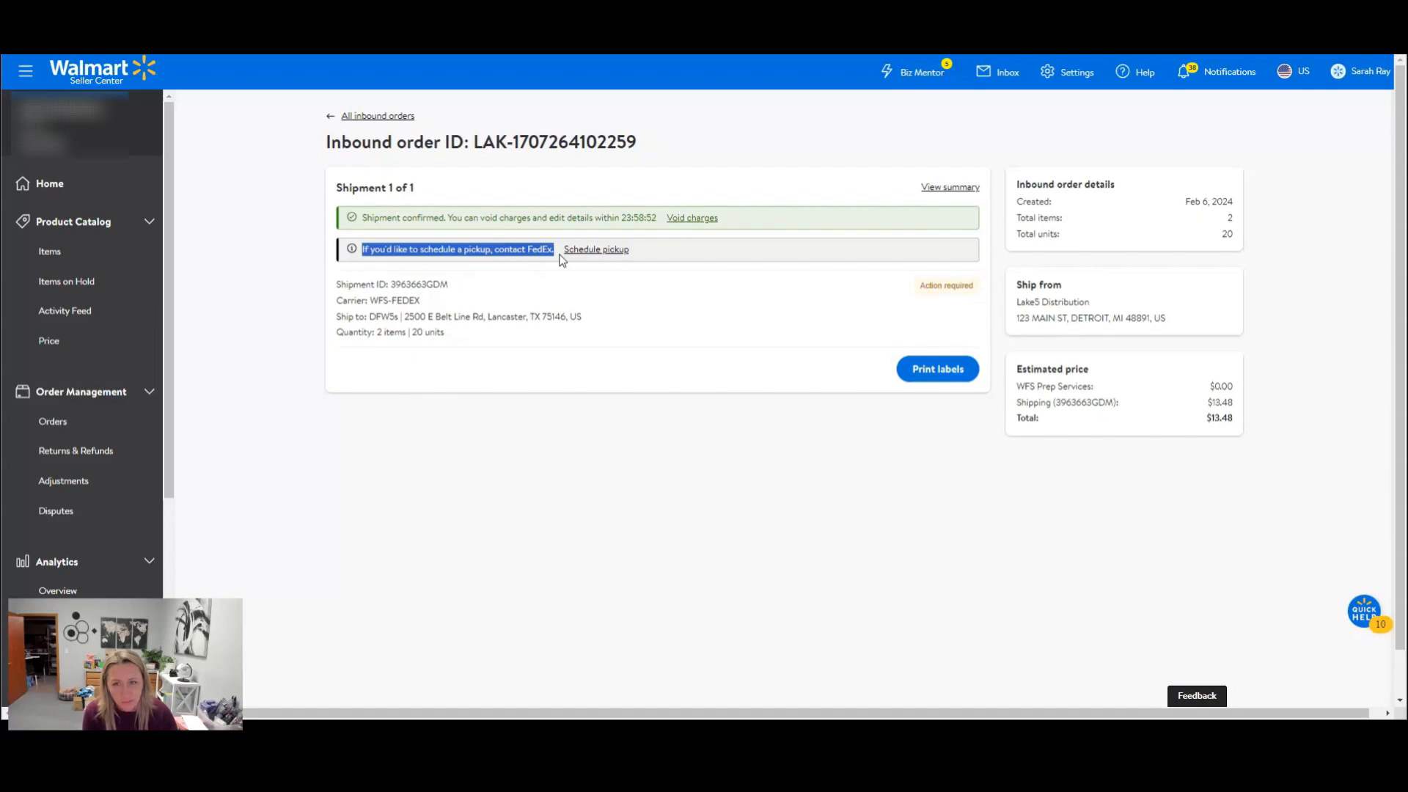
left_click(596, 252)
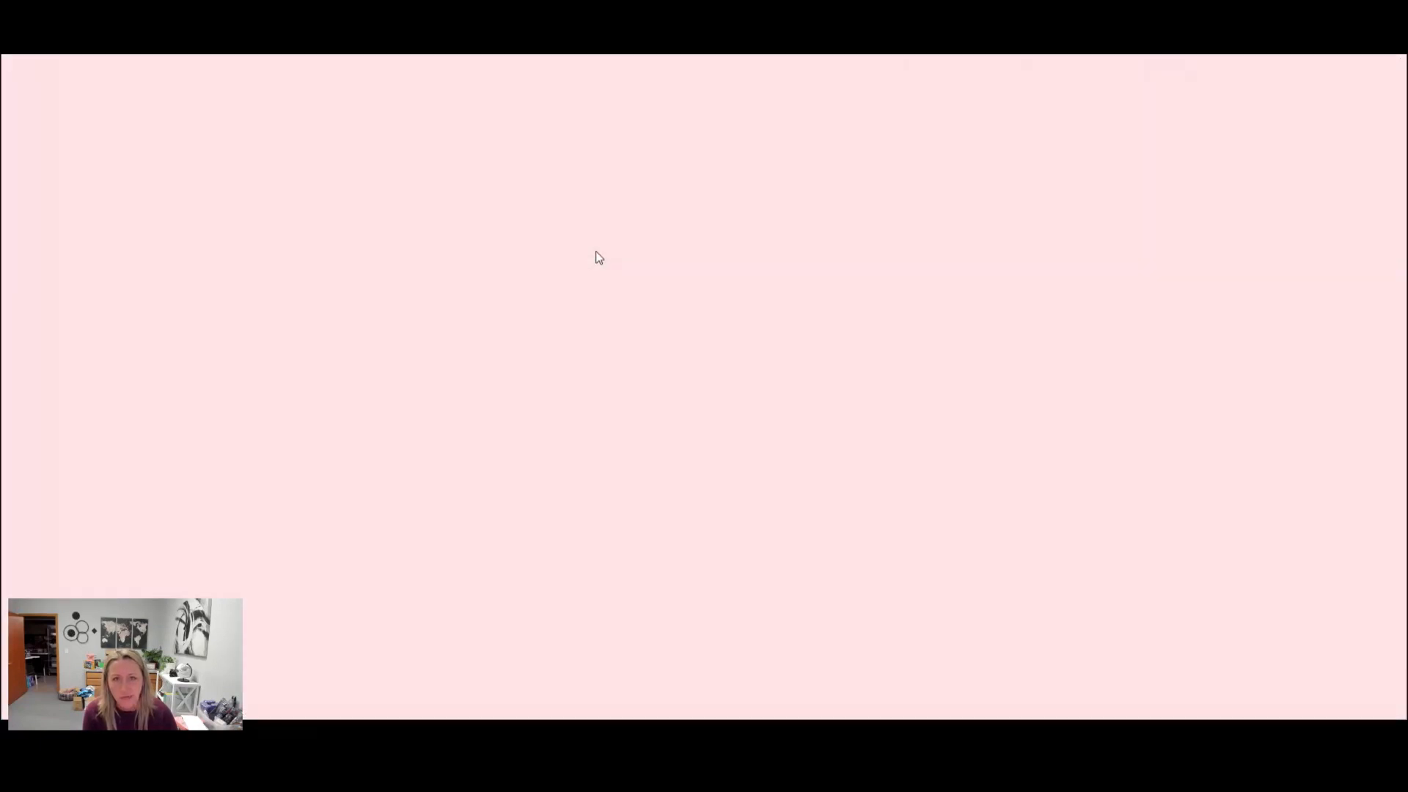